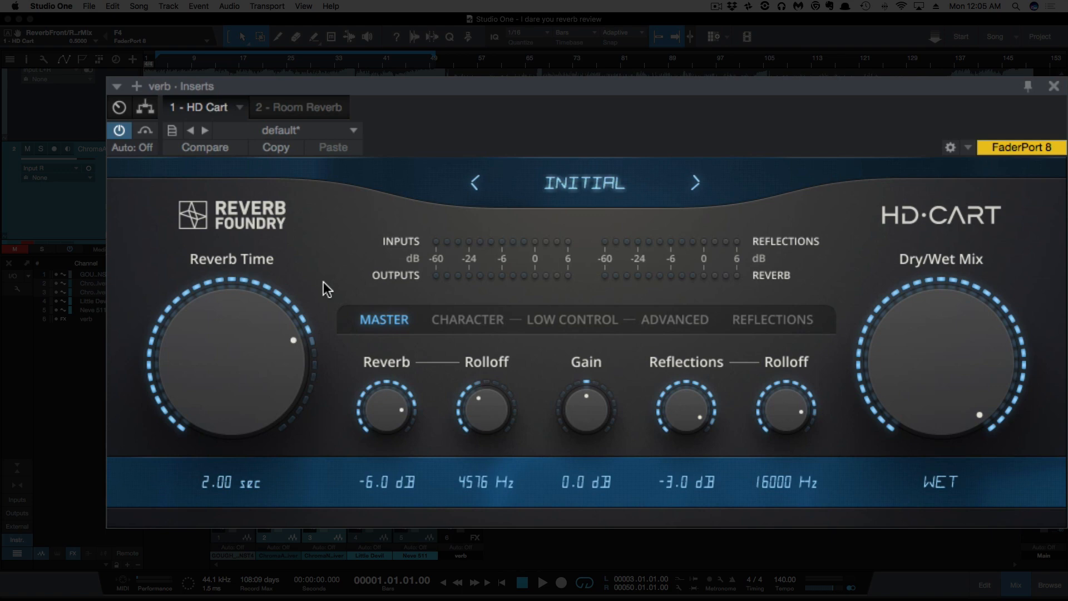
View HD Cart's Character, Low Control, Advanced and Reflections parameters in turn
{"action": "left_click", "coordinate": [474, 324]}
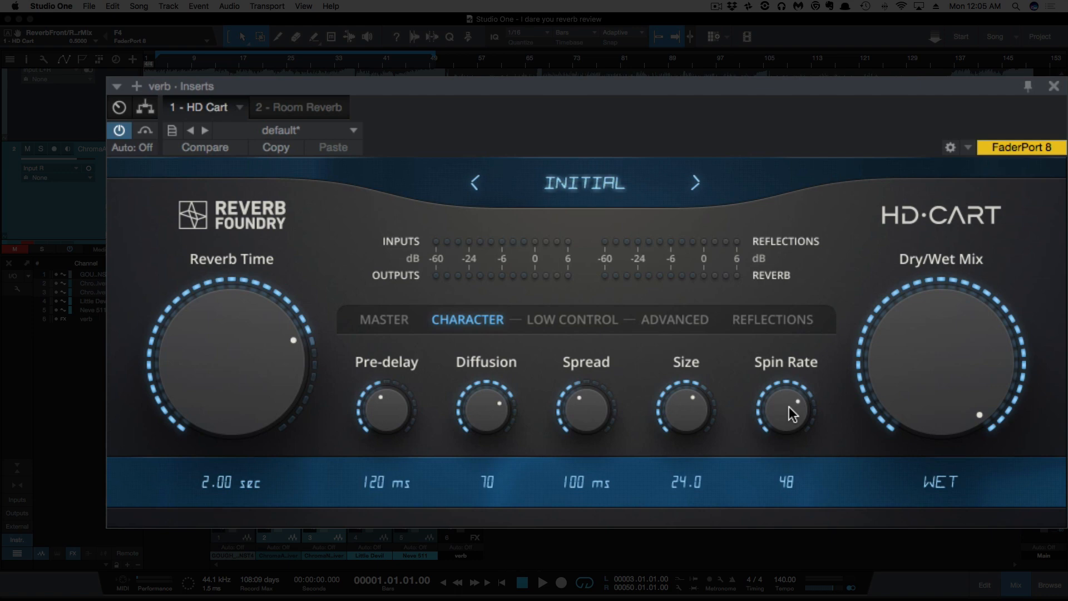
{"action": "left_click", "coordinate": [574, 326]}
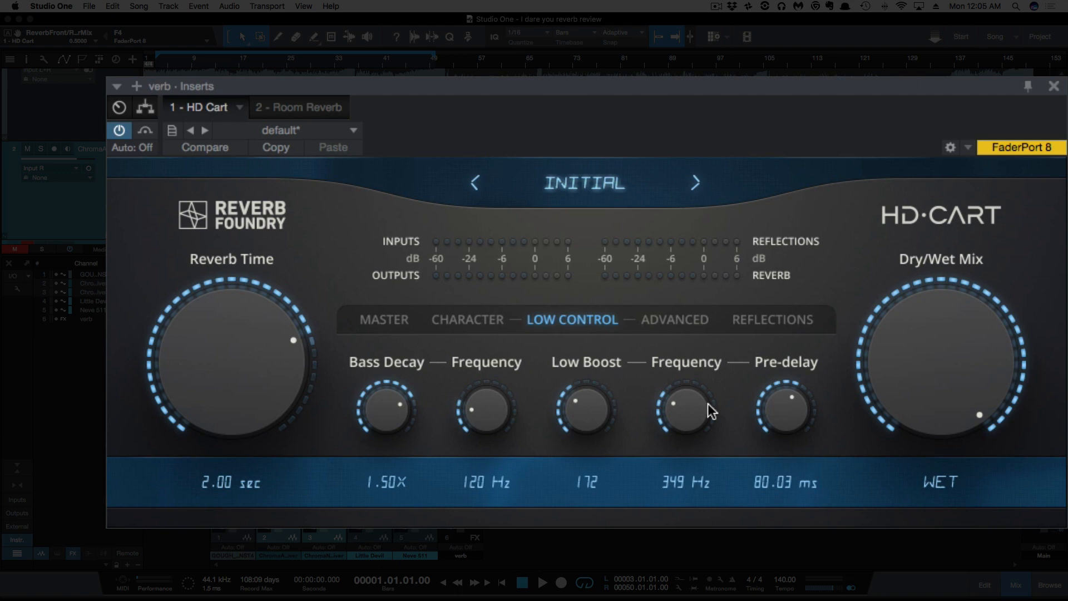
{"action": "left_click", "coordinate": [675, 322]}
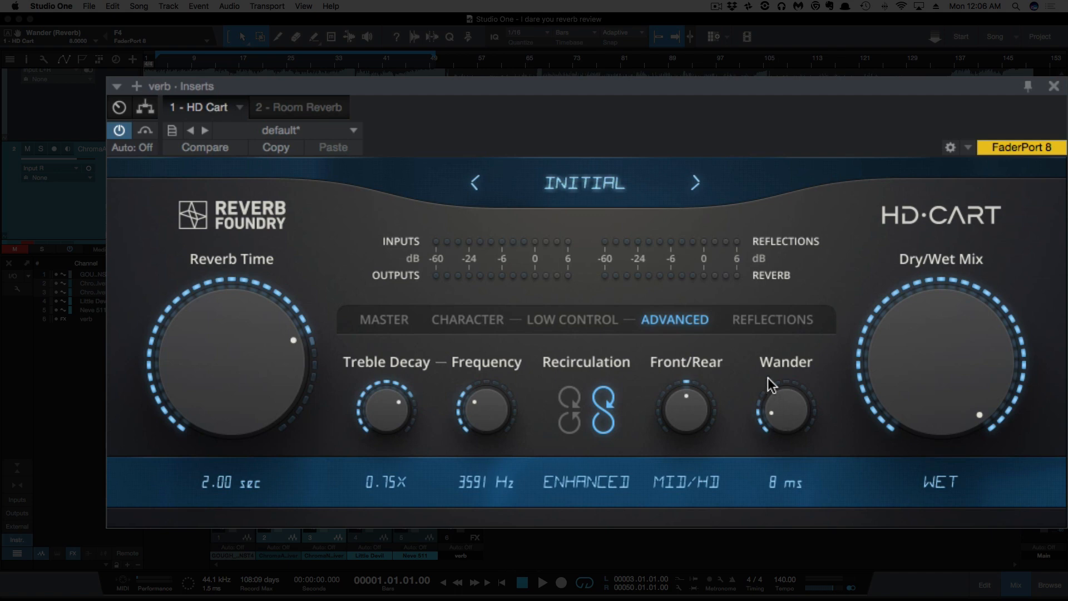
{"action": "left_click", "coordinate": [763, 317]}
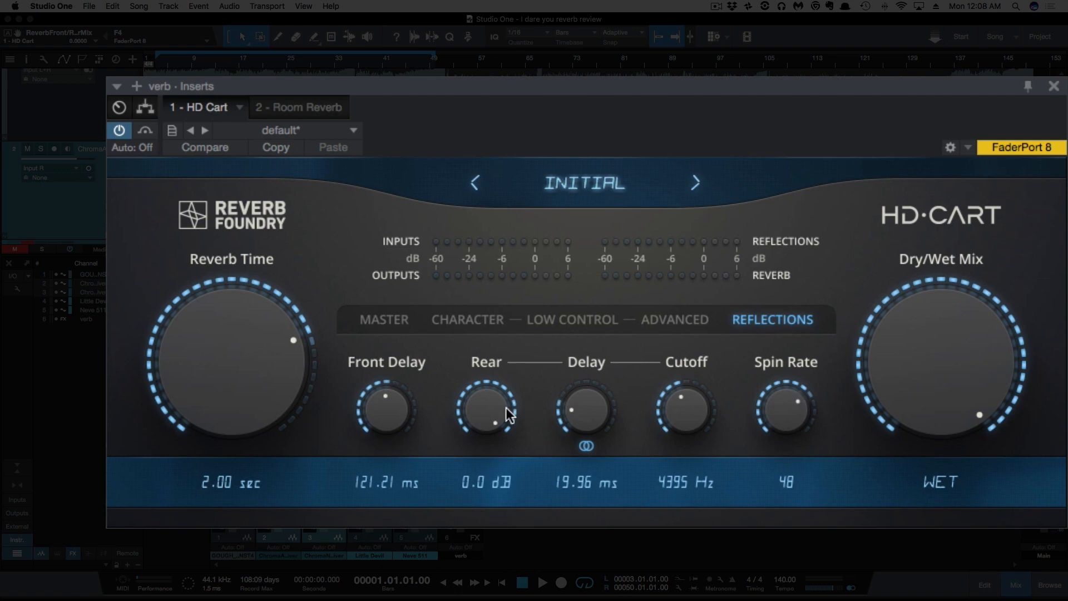
Try the Advanced Front/Rear control at FRONT, MID/HD and REAR, and return it to MID/HD
{"action": "left_click_drag", "start_coordinate": [489, 417], "coordinate": [484, 393]}
{"action": "left_click", "coordinate": [675, 320]}
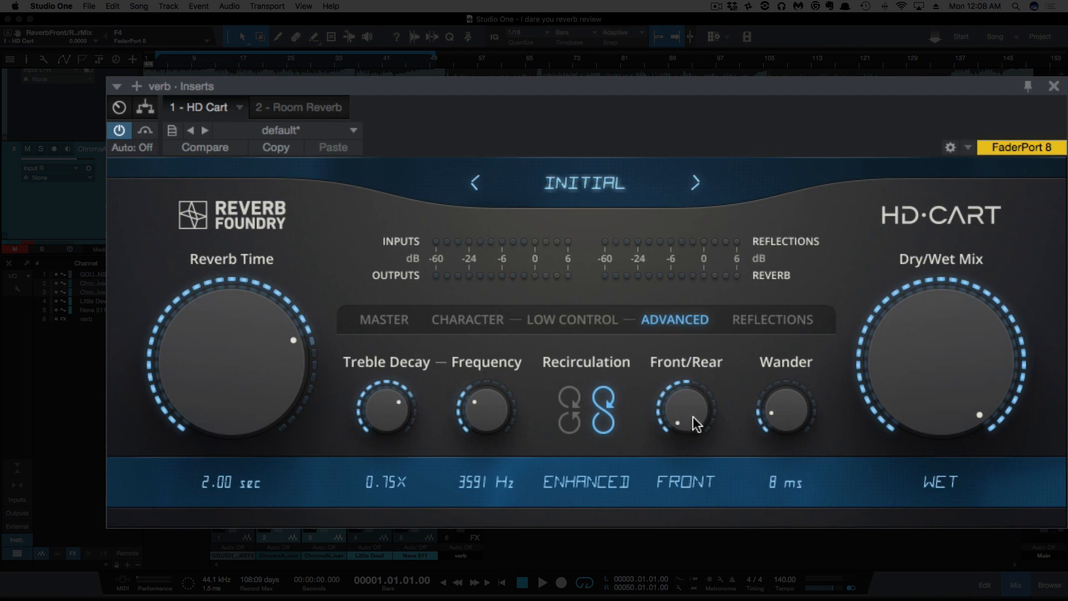
{"action": "scroll", "coordinate": [689, 417], "scroll_direction": "up", "scroll_amount": 2}
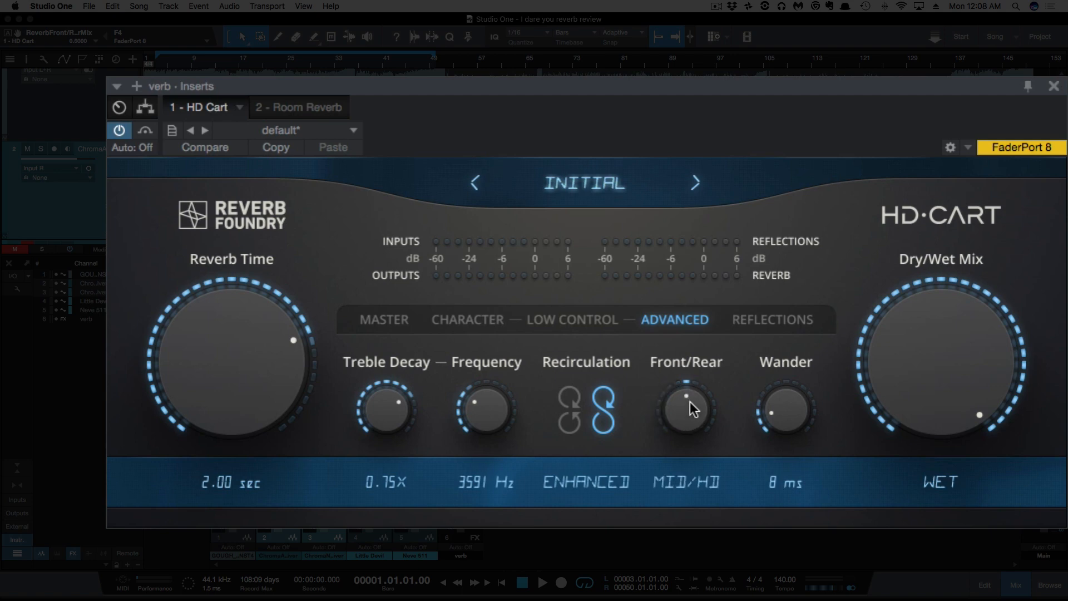
{"action": "scroll", "coordinate": [689, 402], "scroll_direction": "up", "scroll_amount": 2}
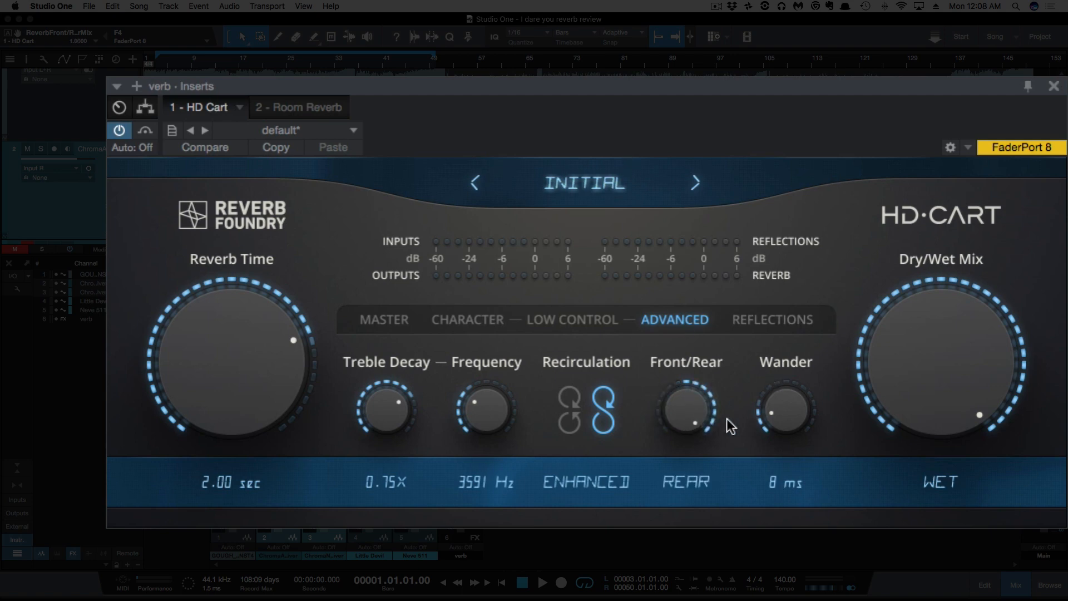
{"action": "scroll", "coordinate": [688, 418], "scroll_direction": "down", "scroll_amount": 2}
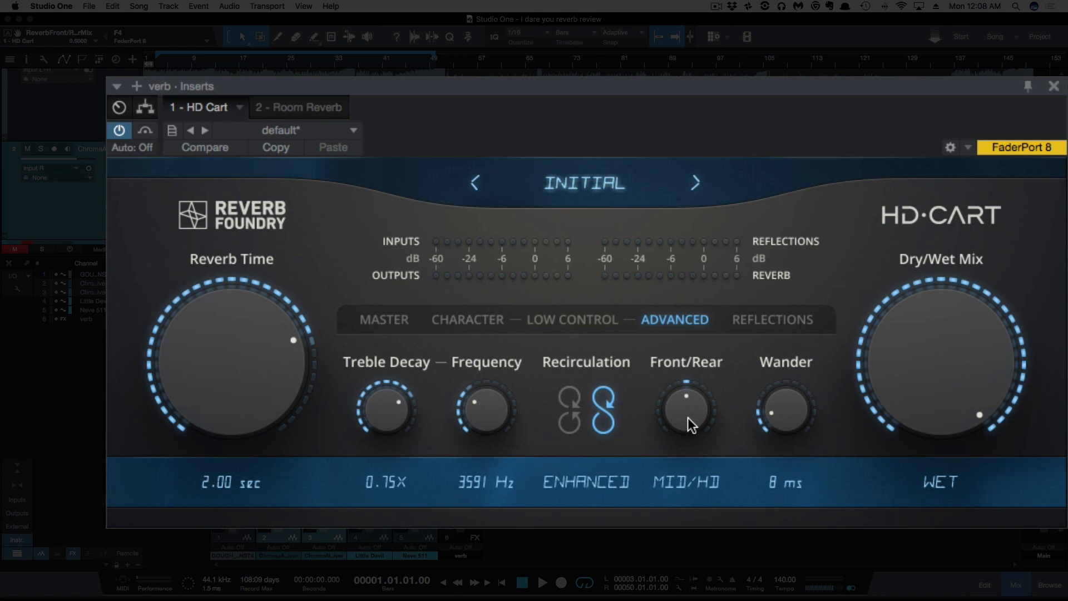
Show the Reflections parameters, bypass HD Cart and audition the song without reverb
{"action": "left_click", "coordinate": [766, 322]}
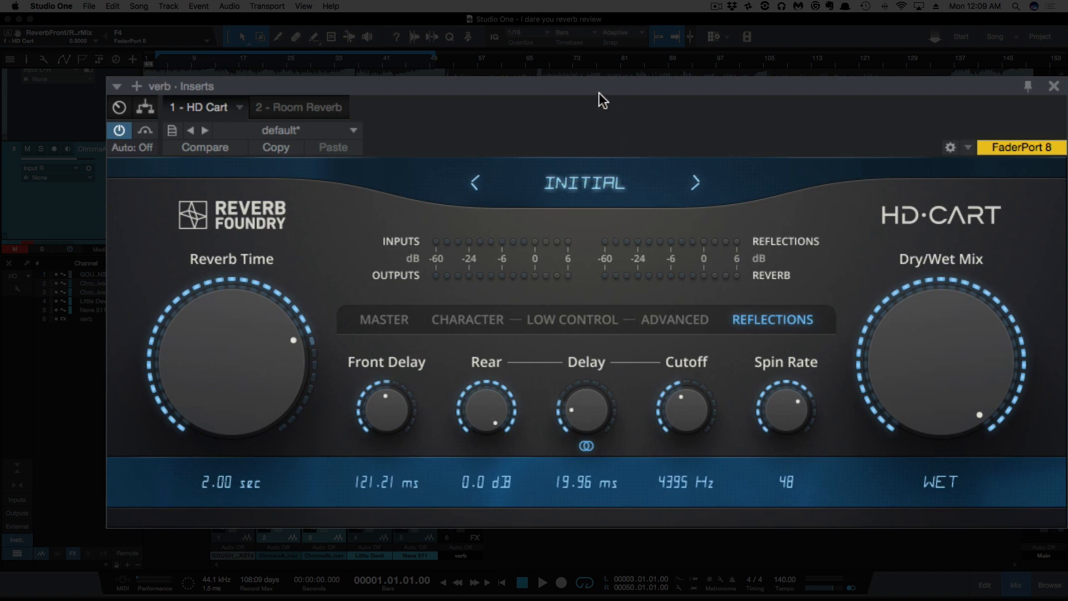
{"action": "left_click_drag", "start_coordinate": [599, 92], "coordinate": [599, 112]}
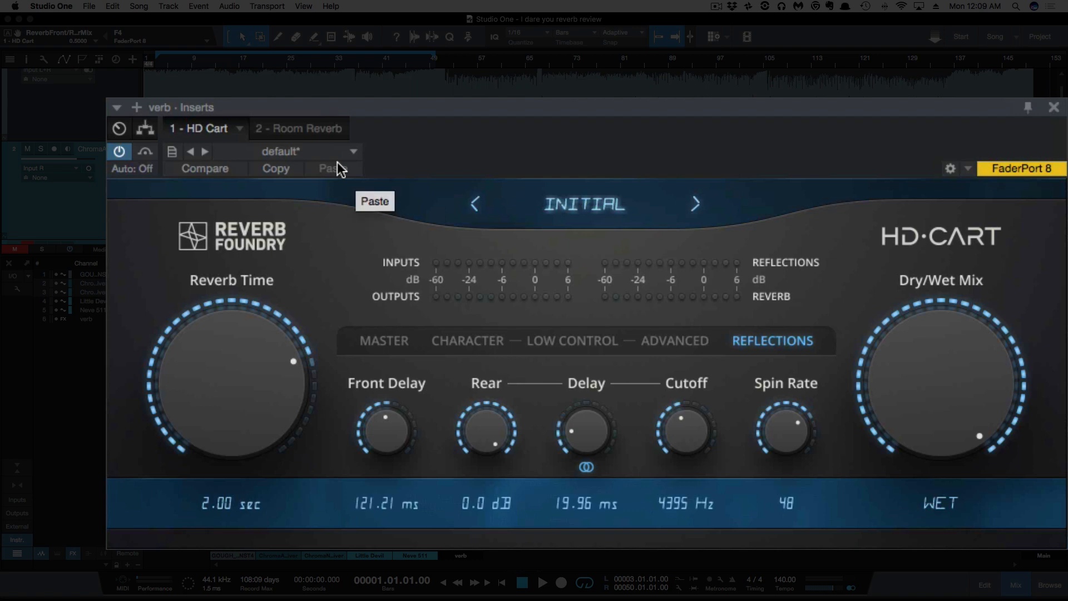
{"action": "left_click", "coordinate": [142, 153]}
{"action": "key", "text": "space"}
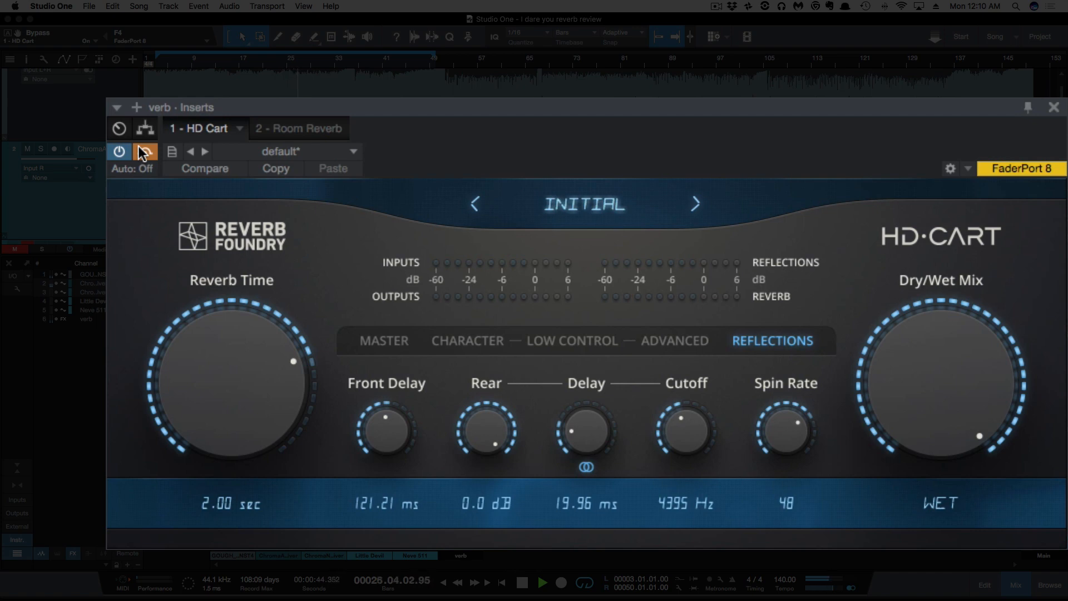
{"action": "key", "text": "space"}
Look through HD Cart's factory preset list, from Initial Preset to B3R9 – Snare Plate
{"action": "left_click", "coordinate": [595, 205]}
{"action": "mouse_move", "coordinate": [742, 273]}
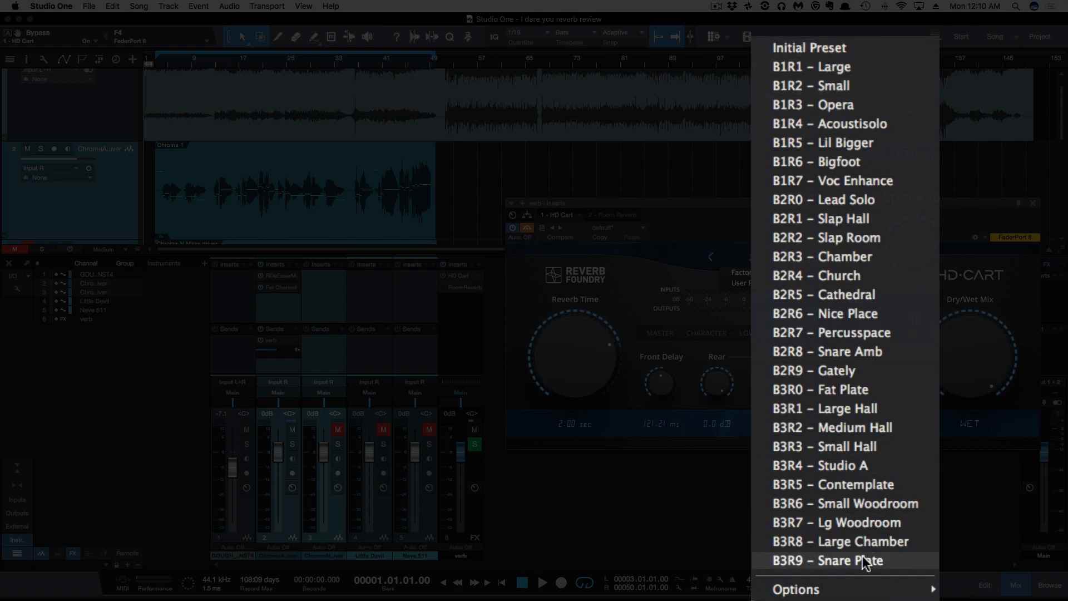
{"action": "left_click", "coordinate": [811, 217]}
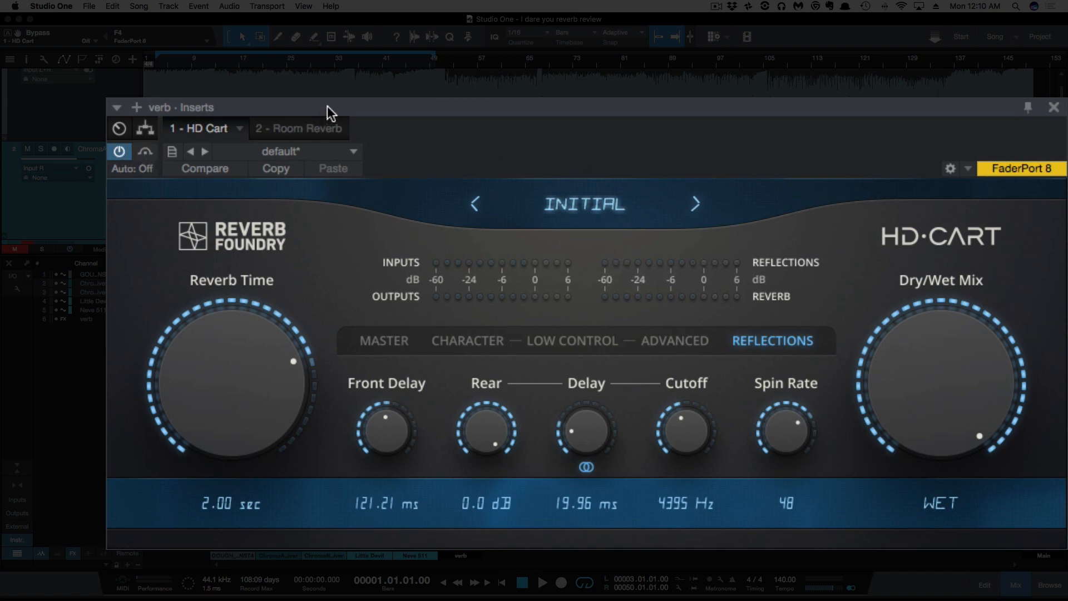
Audition the song with the HD Cart reverb active, showing the Master parameters during playback
{"action": "key", "text": "space"}
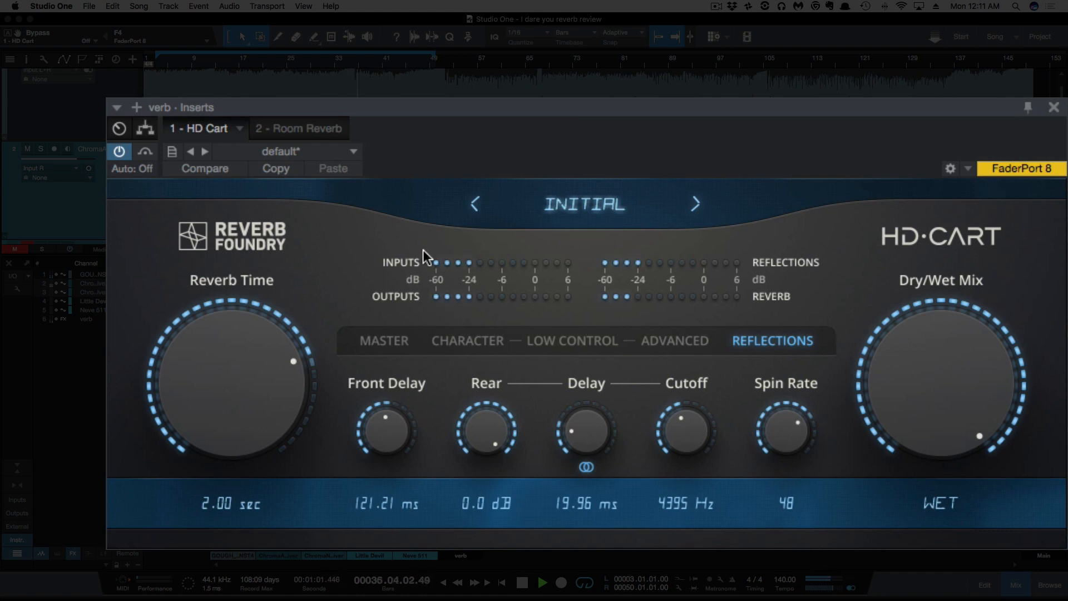
{"action": "left_click", "coordinate": [388, 346]}
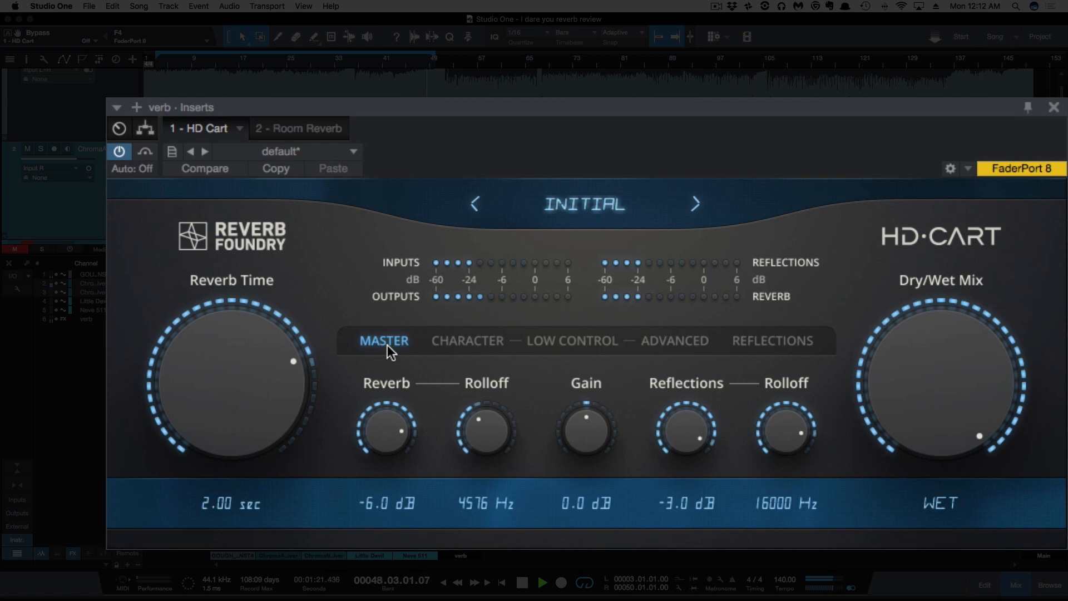
{"action": "key", "text": "space"}
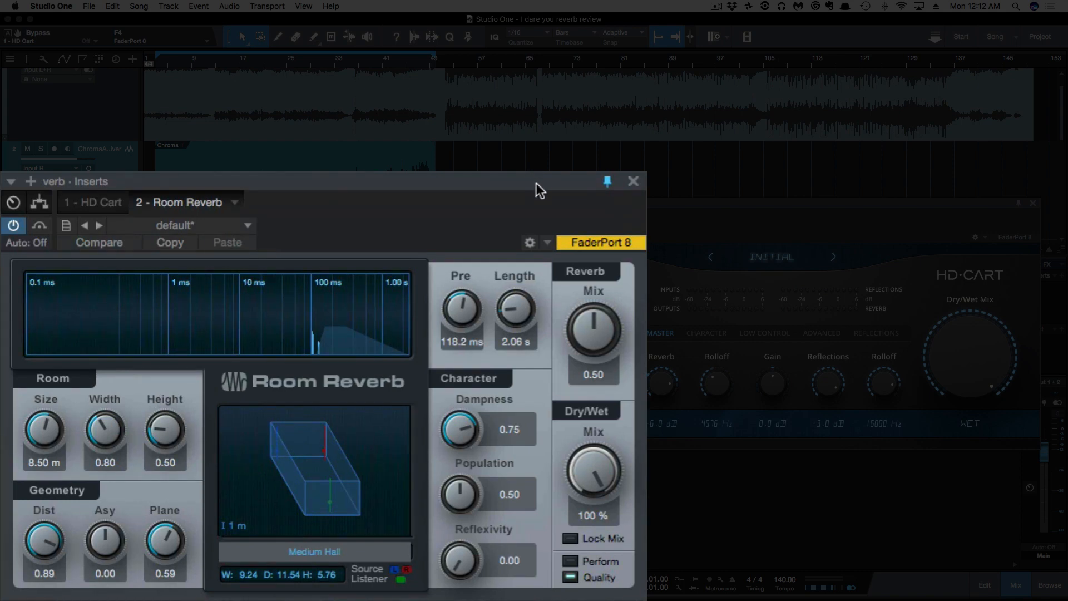
Audition the song through Room Reverb for comparison, and bring HD Cart's Master parameters back into view
{"action": "left_click_drag", "start_coordinate": [536, 183], "coordinate": [535, 182]}
{"action": "key", "text": "space"}
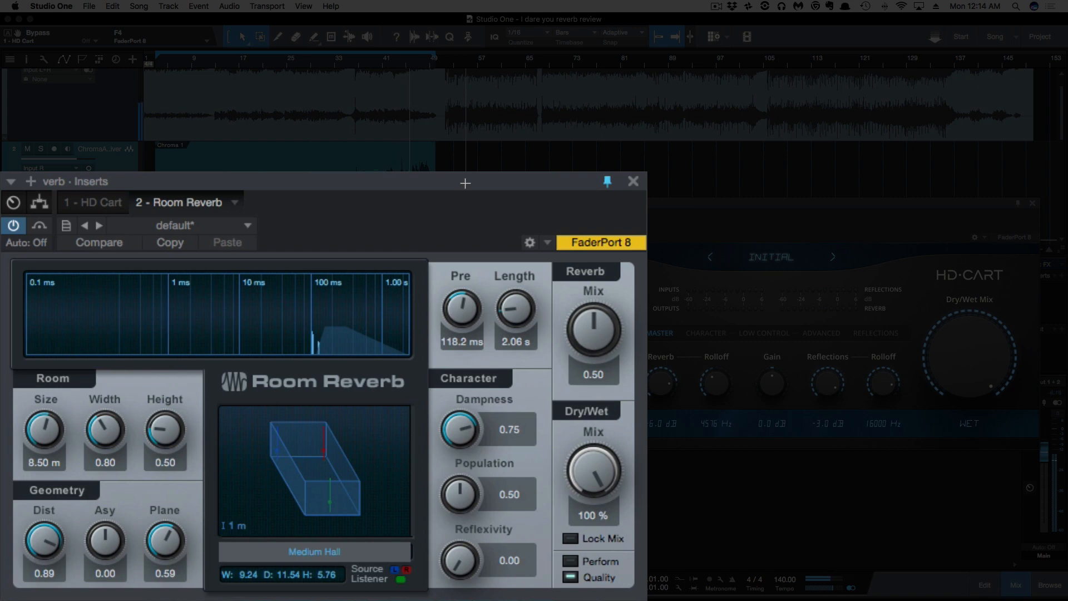
{"action": "left_click", "coordinate": [713, 333]}
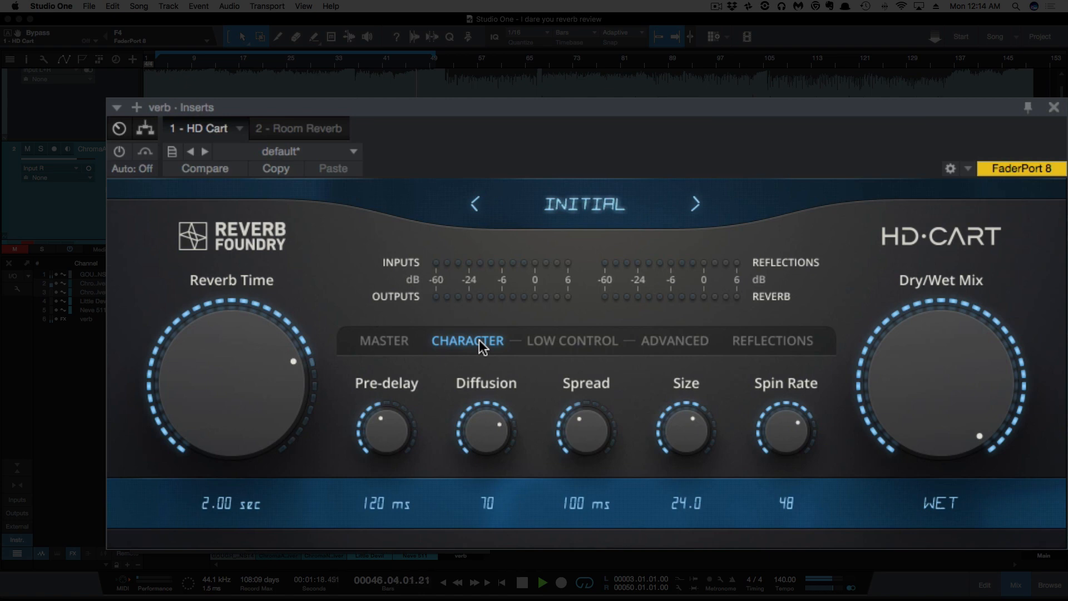
{"action": "left_click", "coordinate": [389, 341]}
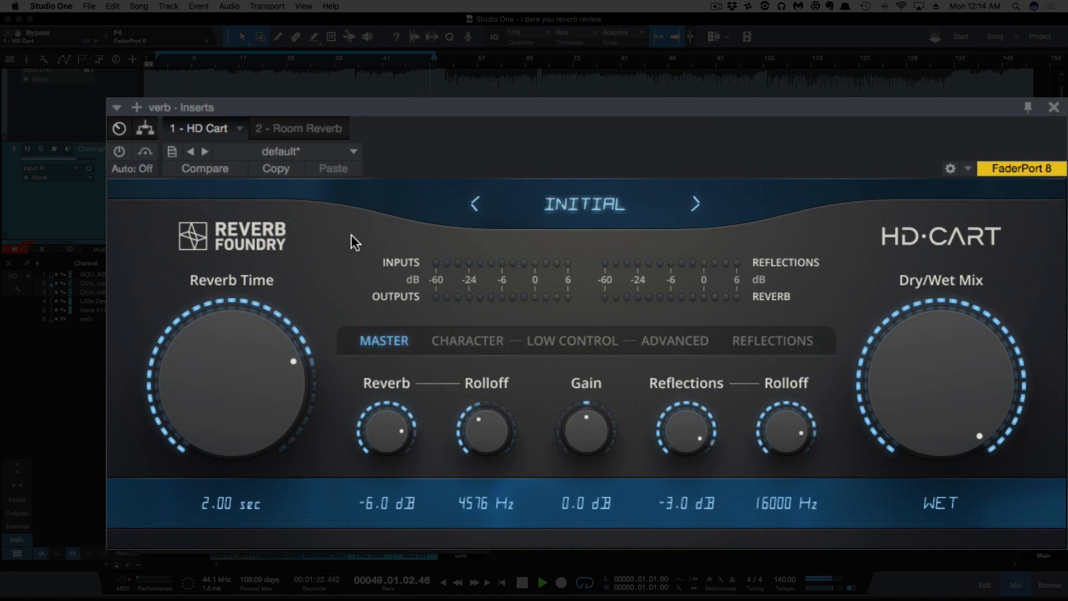
{"action": "key", "text": "space"}
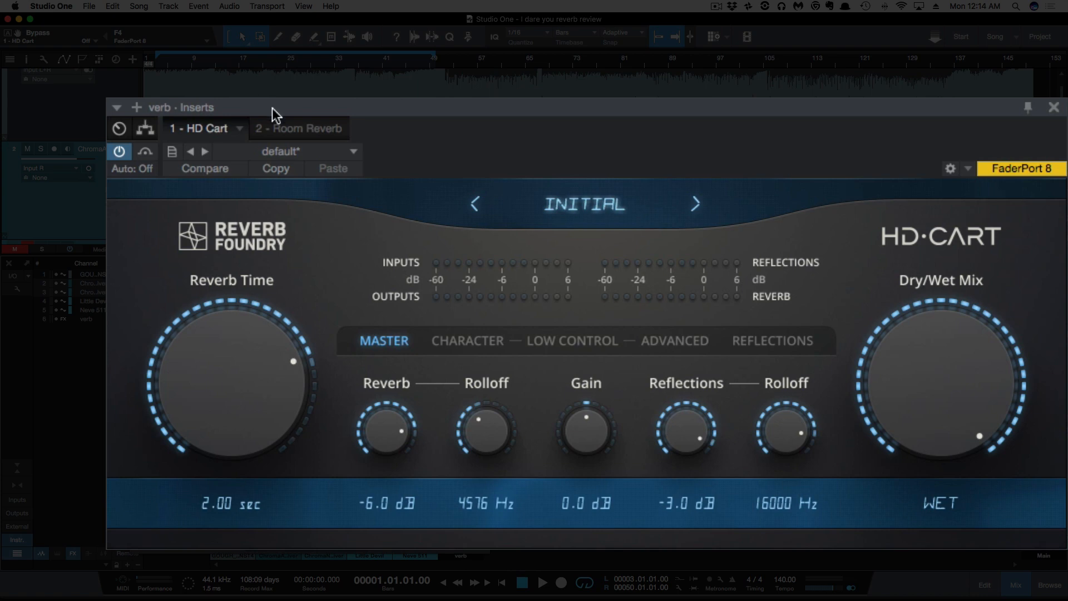
Show and hide the scratch pad, and audition the song again through HD Cart from the beginning
{"action": "key", "text": "super+shift+p"}
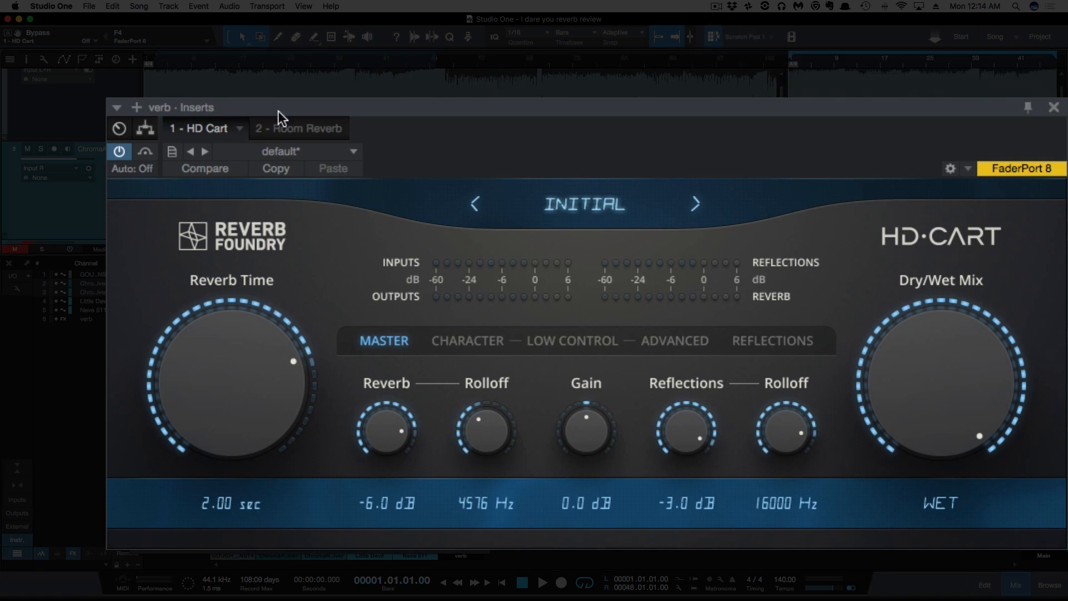
{"action": "key", "text": "super+shift+p"}
{"action": "key", "text": "space"}
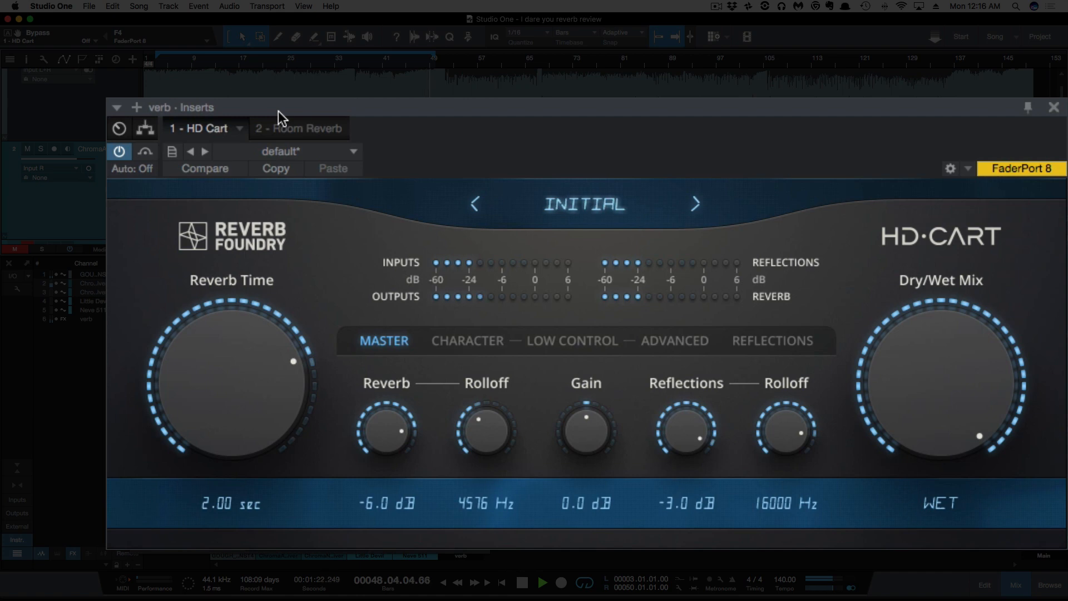
{"action": "key", "text": "space"}
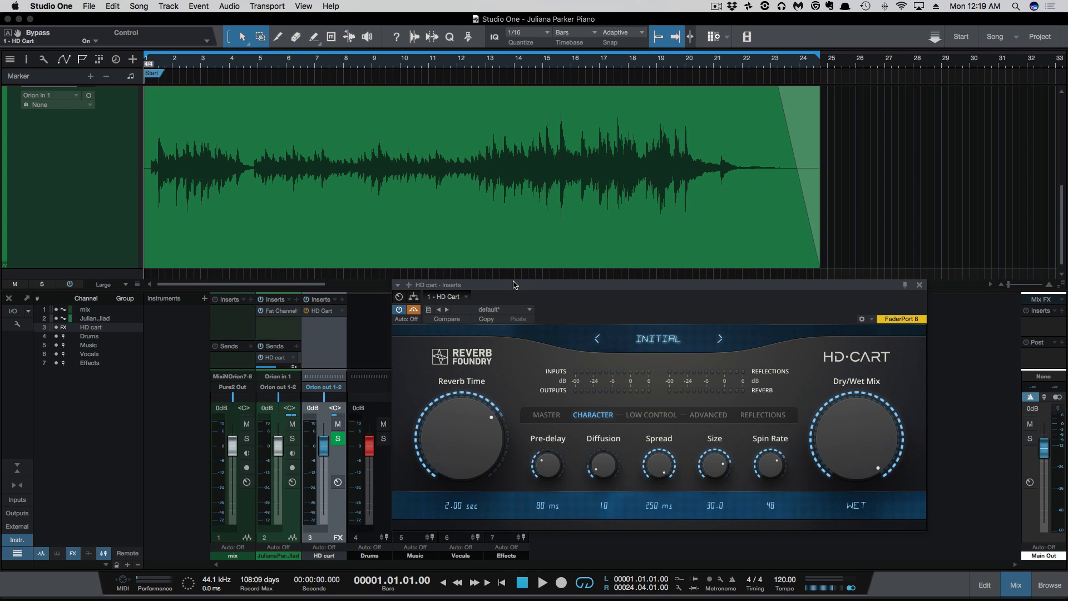
Audition the piano recording with HD Cart bypassed, and play it again with the bypass disabled
{"action": "key", "text": "space"}
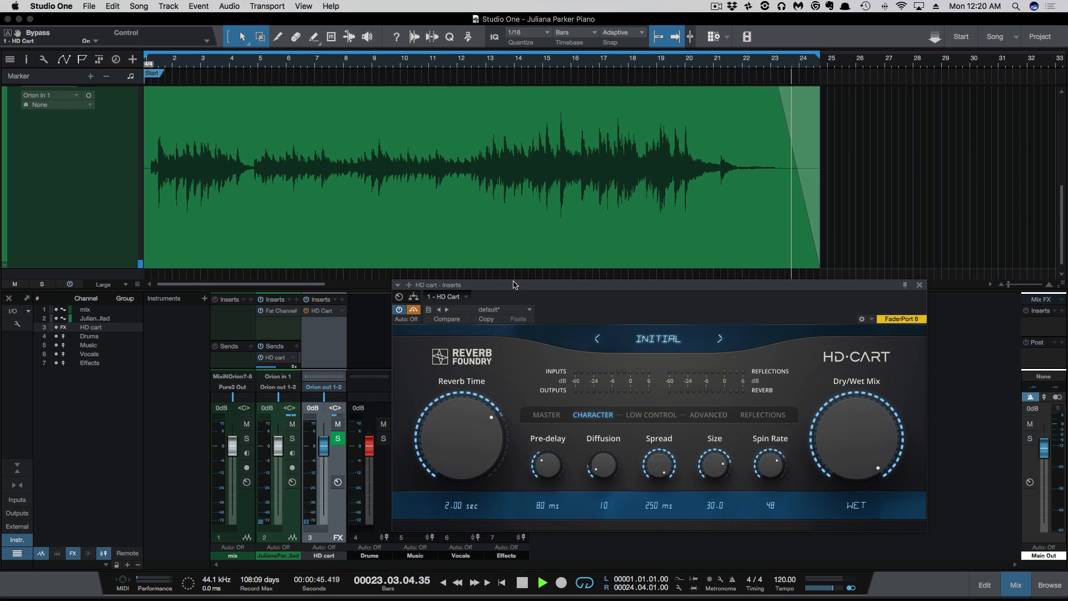
{"action": "key", "text": "space"}
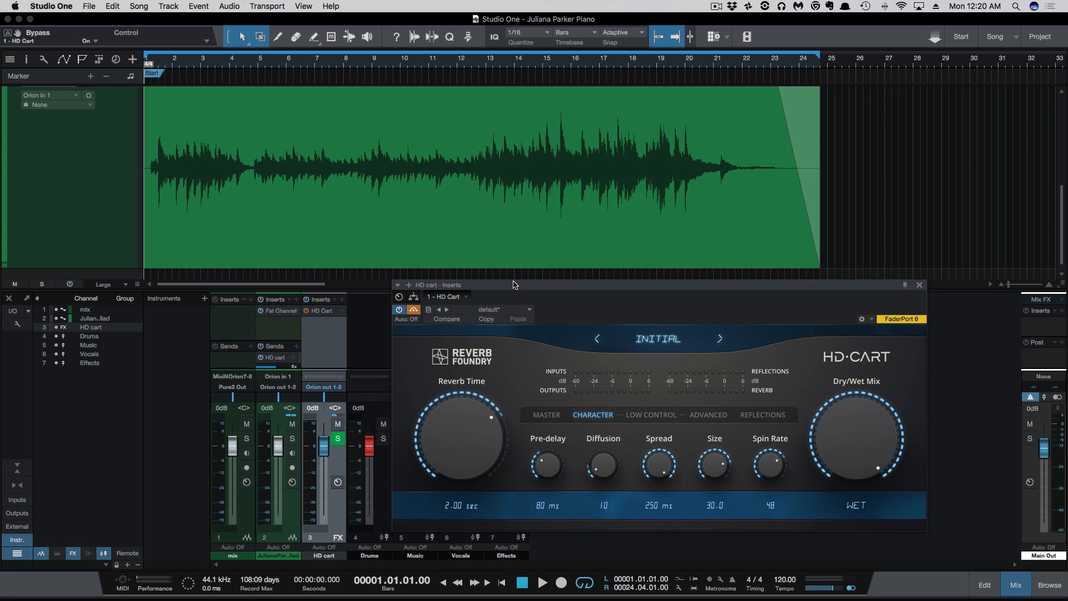
{"action": "left_click", "coordinate": [413, 309]}
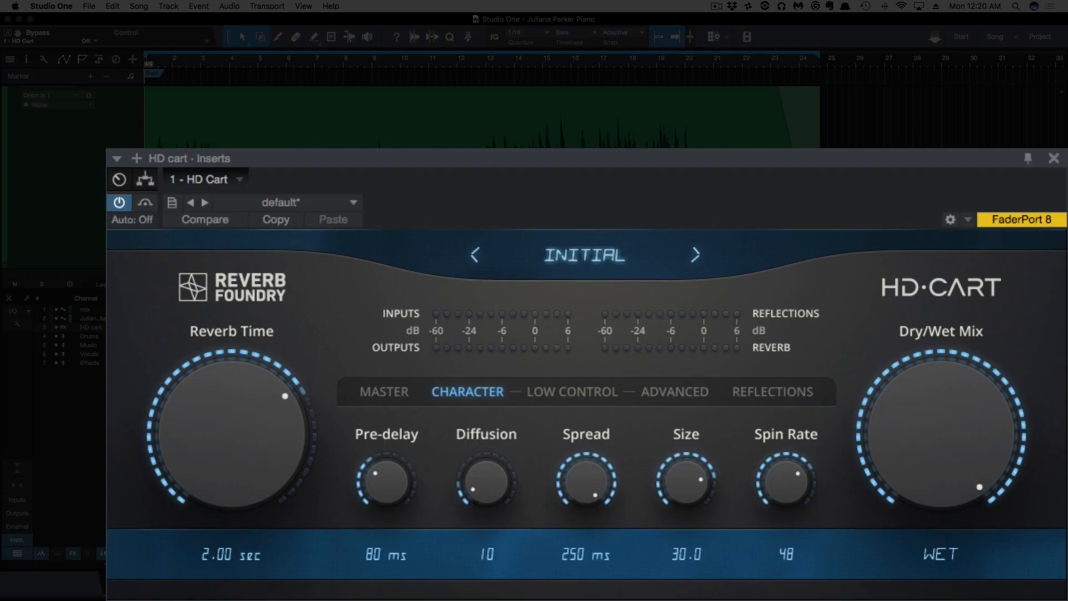
{"action": "key", "text": "space"}
Configure HD Cart with a Reverb Time of 1.33 sec, STANDARD recirculation and Front/Rear at 70%
{"action": "left_click_drag", "start_coordinate": [239, 433], "coordinate": [226, 452]}
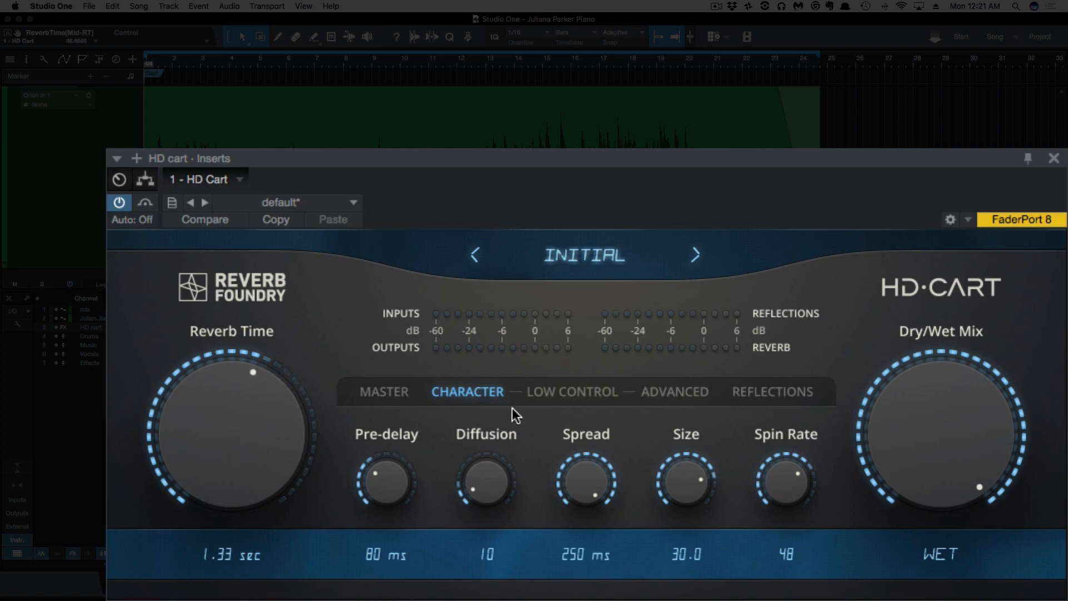
{"action": "left_click", "coordinate": [674, 392]}
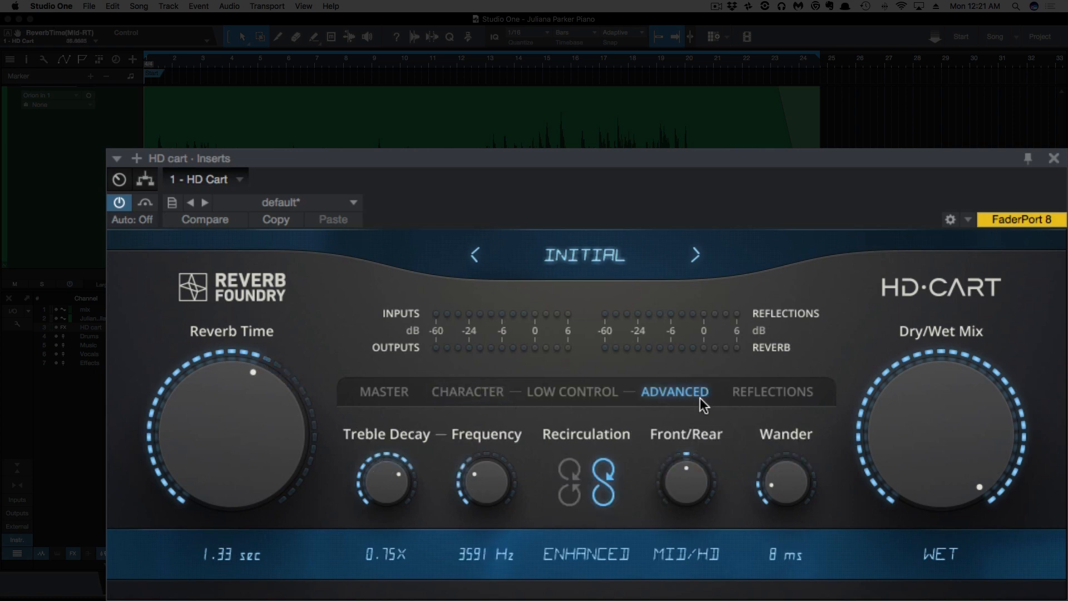
{"action": "left_click", "coordinate": [564, 481]}
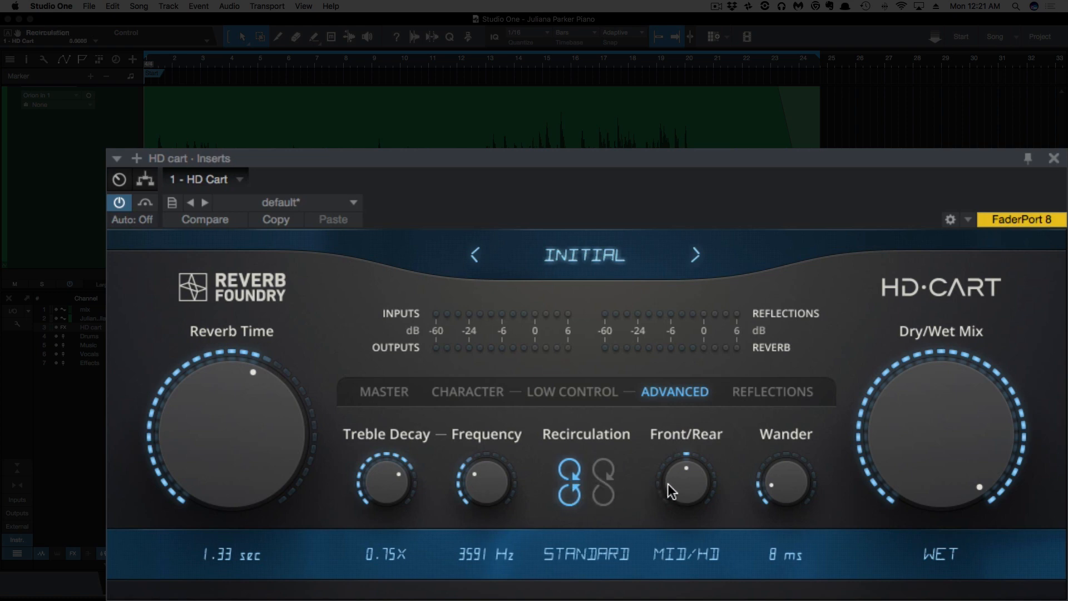
{"action": "left_click_drag", "start_coordinate": [677, 481], "coordinate": [676, 430]}
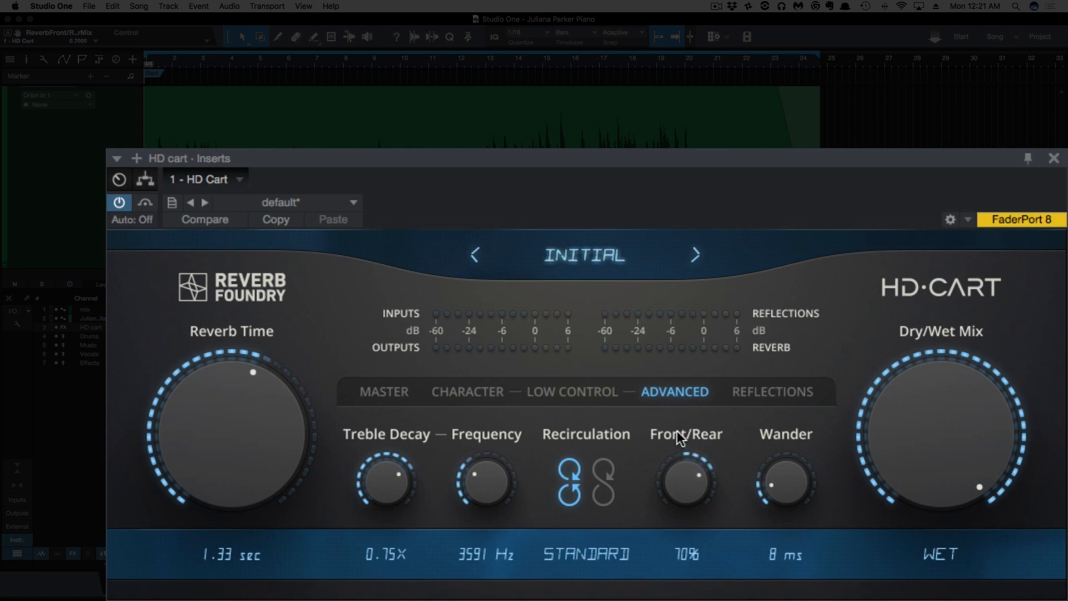
Set the Front Delay of the reflections to 79.81 ms
{"action": "left_click", "coordinate": [770, 394]}
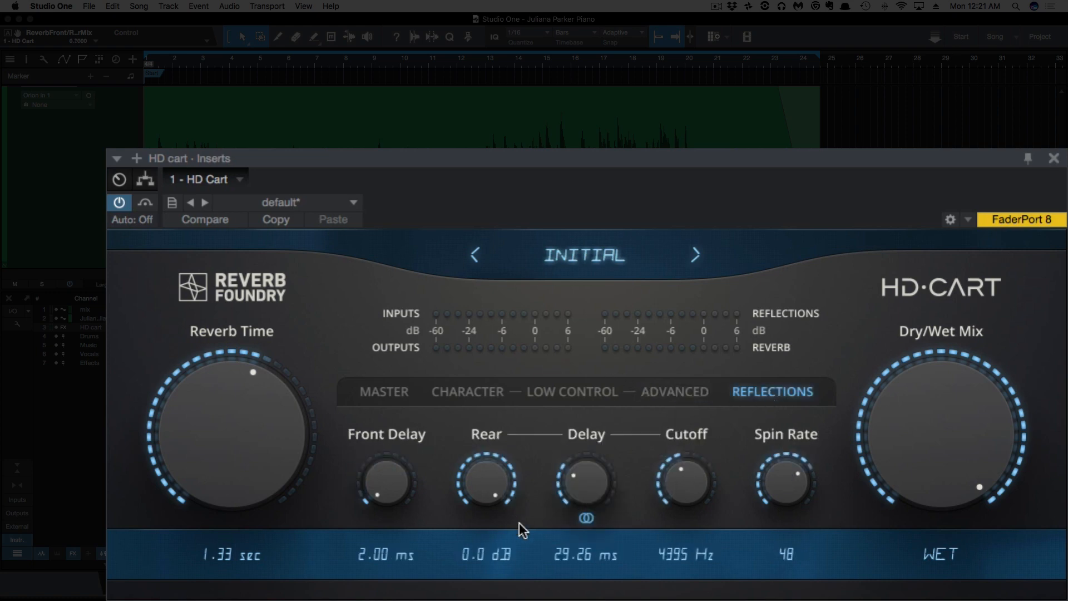
{"action": "left_click_drag", "start_coordinate": [376, 476], "coordinate": [376, 442]}
{"action": "left_click_drag", "start_coordinate": [386, 481], "coordinate": [386, 471]}
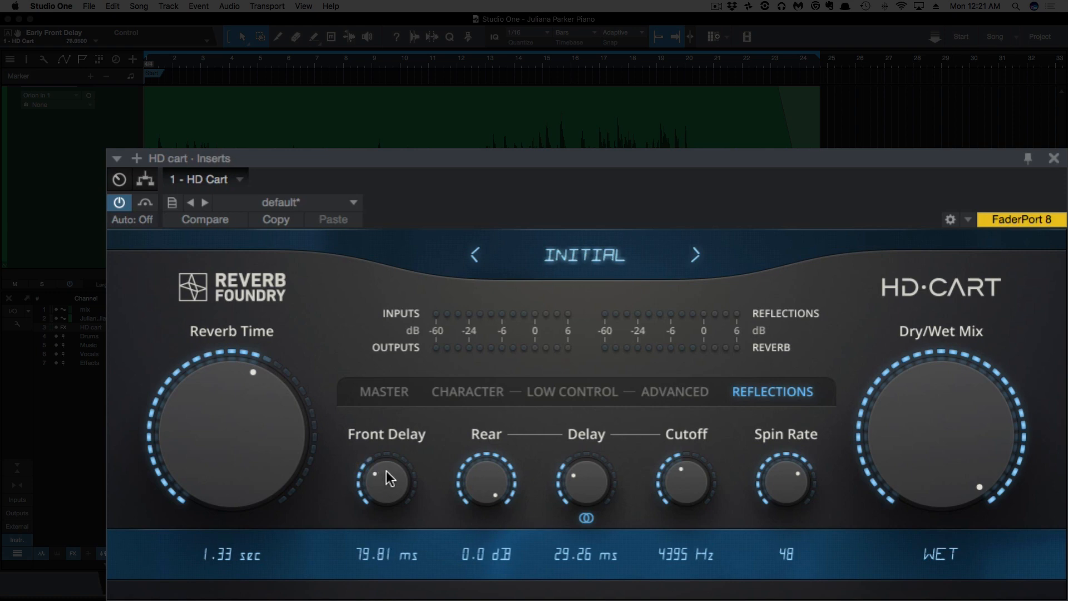
Review the Character and Master parameters and return to the Reflections parameters
{"action": "left_click", "coordinate": [477, 391]}
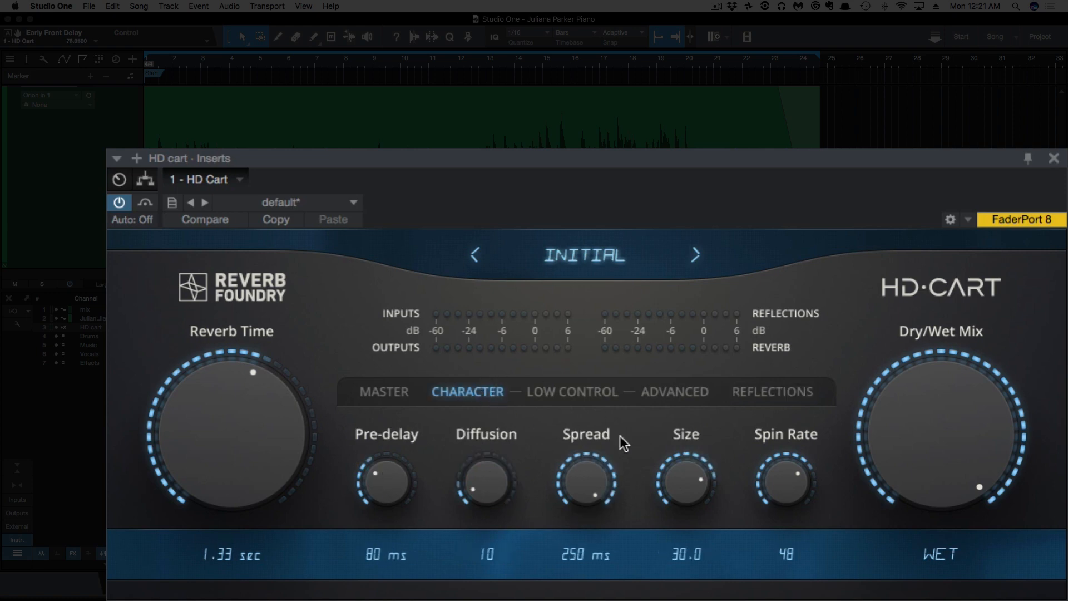
{"action": "left_click", "coordinate": [368, 396]}
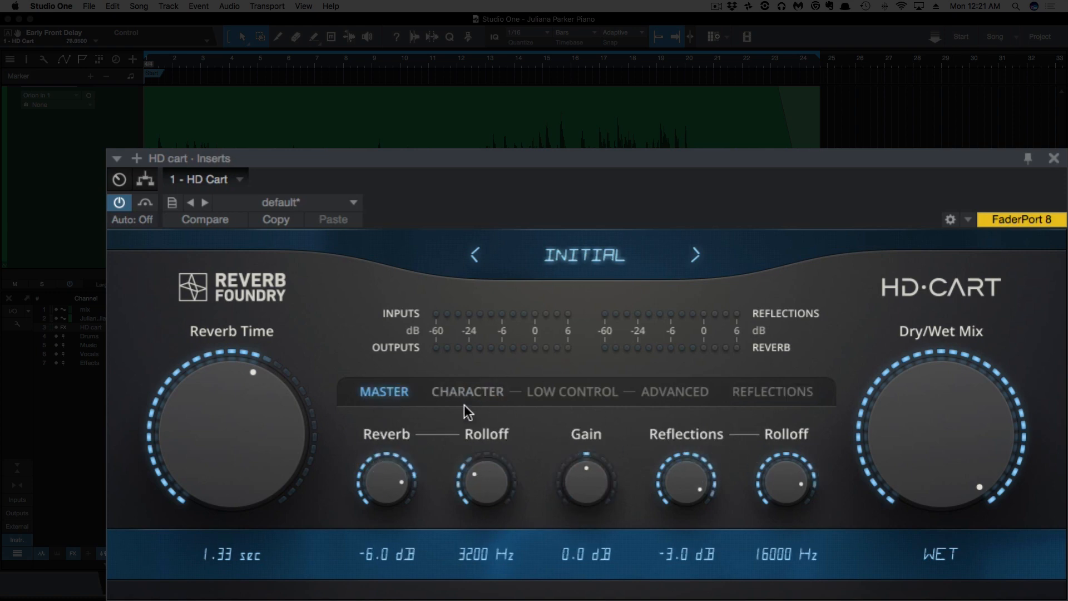
{"action": "left_click", "coordinate": [767, 391]}
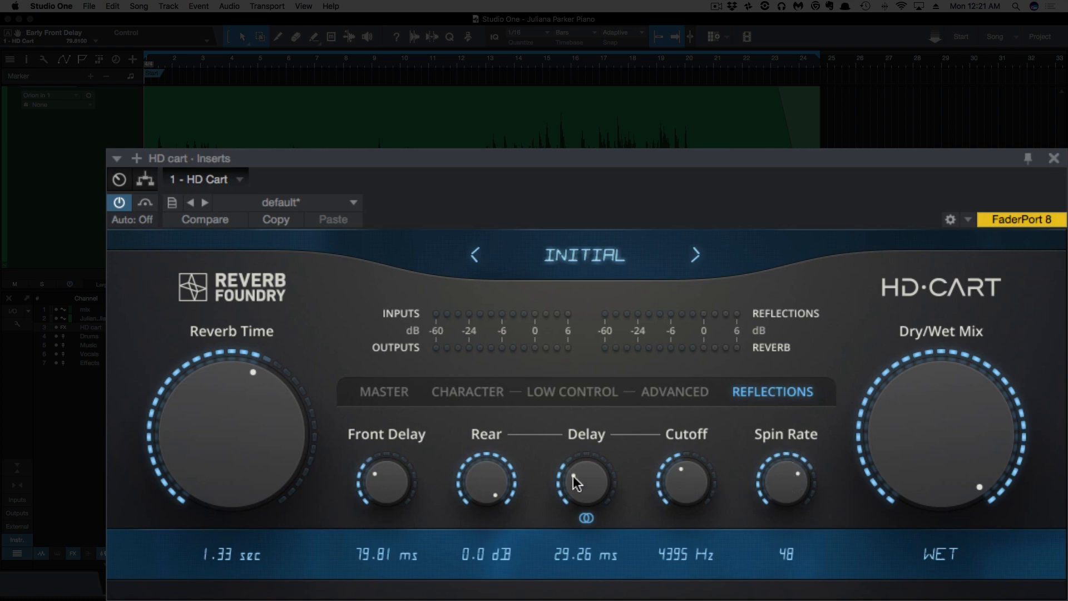
Set the rear Delay of the reflections to 82.10 ms and play the piano recording to hear it
{"action": "left_click_drag", "start_coordinate": [591, 479], "coordinate": [595, 439]}
{"action": "left_click_drag", "start_coordinate": [589, 485], "coordinate": [558, 367]}
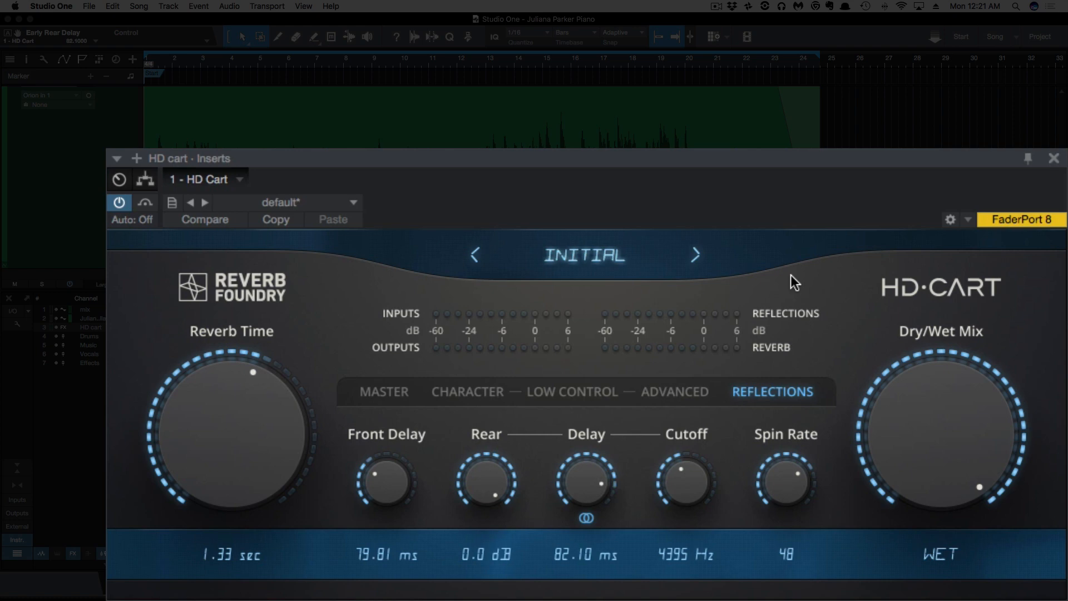
{"action": "key", "text": "space"}
{"action": "key", "text": "space"}
In the Advanced parameters, take Front/Rear fully to FRONT and bring it back up to 24%
{"action": "left_click", "coordinate": [689, 392]}
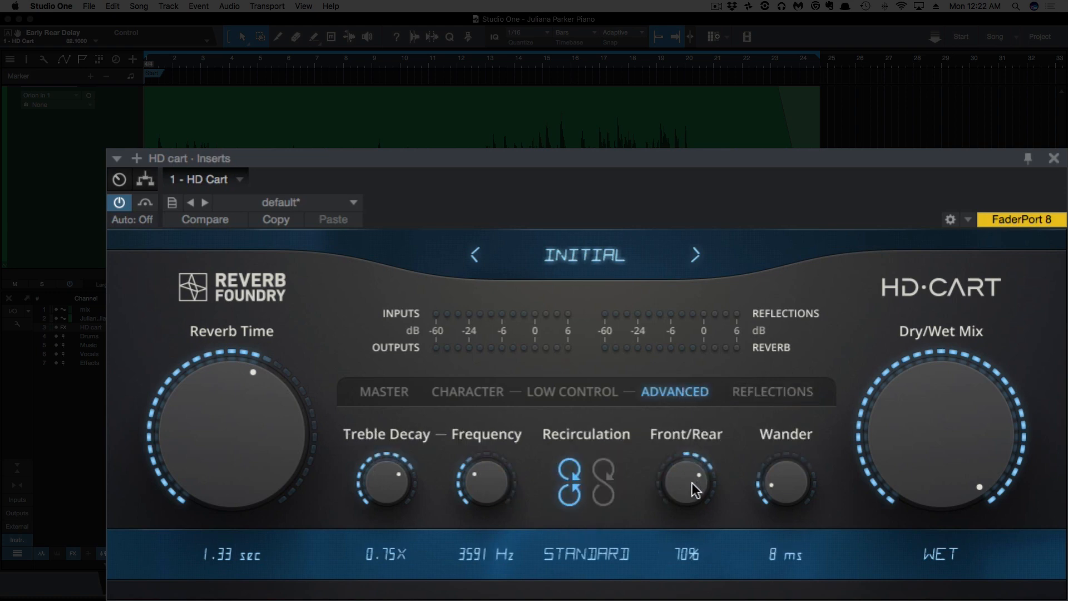
{"action": "left_click_drag", "start_coordinate": [692, 483], "coordinate": [670, 556]}
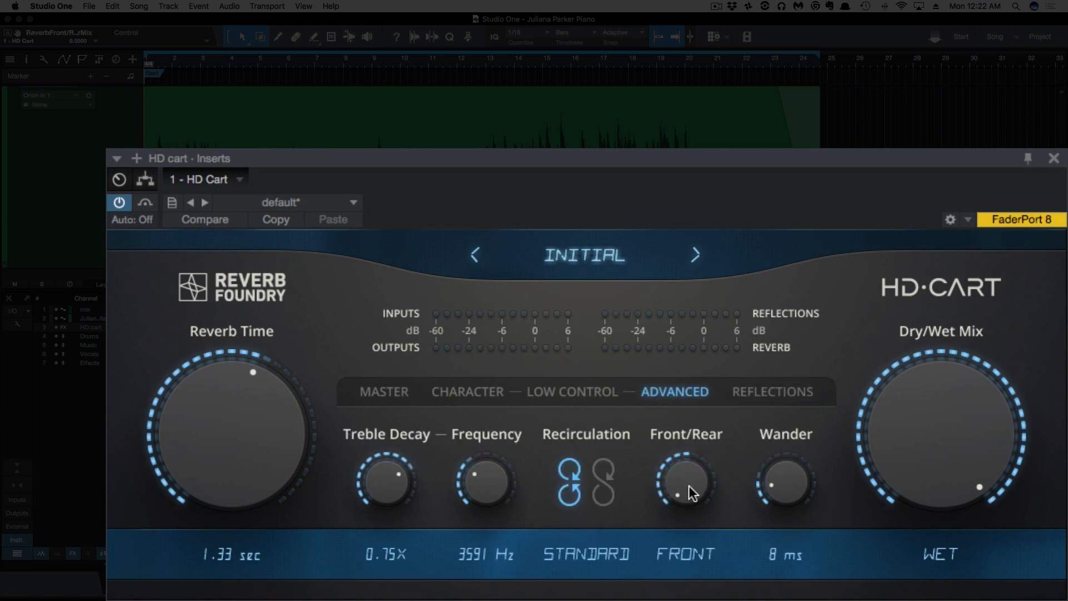
{"action": "left_click_drag", "start_coordinate": [692, 501], "coordinate": [559, 380]}
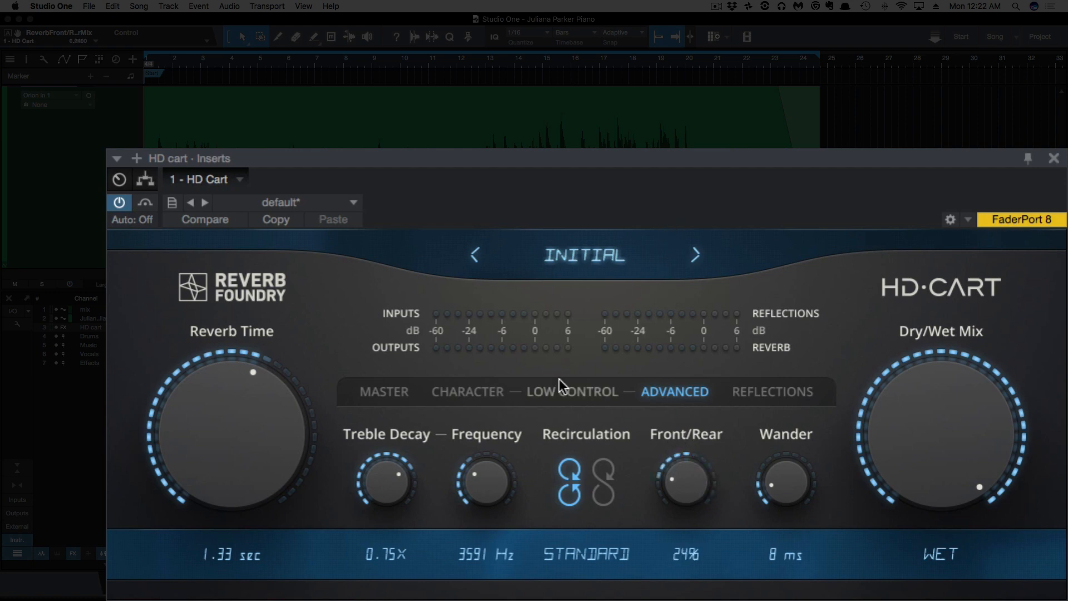
Reduce the Spread in the Character parameters to 50 ms
{"action": "left_click", "coordinate": [482, 392]}
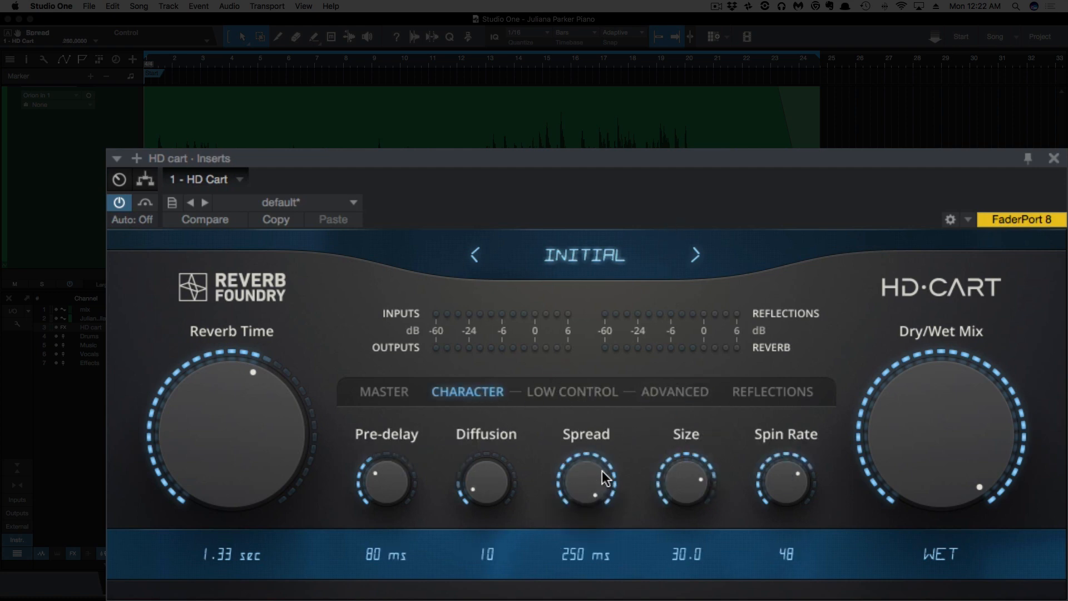
{"action": "left_click_drag", "start_coordinate": [594, 475], "coordinate": [573, 548]}
{"action": "mouse_move", "coordinate": [582, 495]}
{"action": "left_mouse_down"}
{"action": "mouse_move", "coordinate": [579, 541]}
{"action": "mouse_move", "coordinate": [579, 489]}
{"action": "mouse_move", "coordinate": [586, 510]}
{"action": "left_mouse_up"}
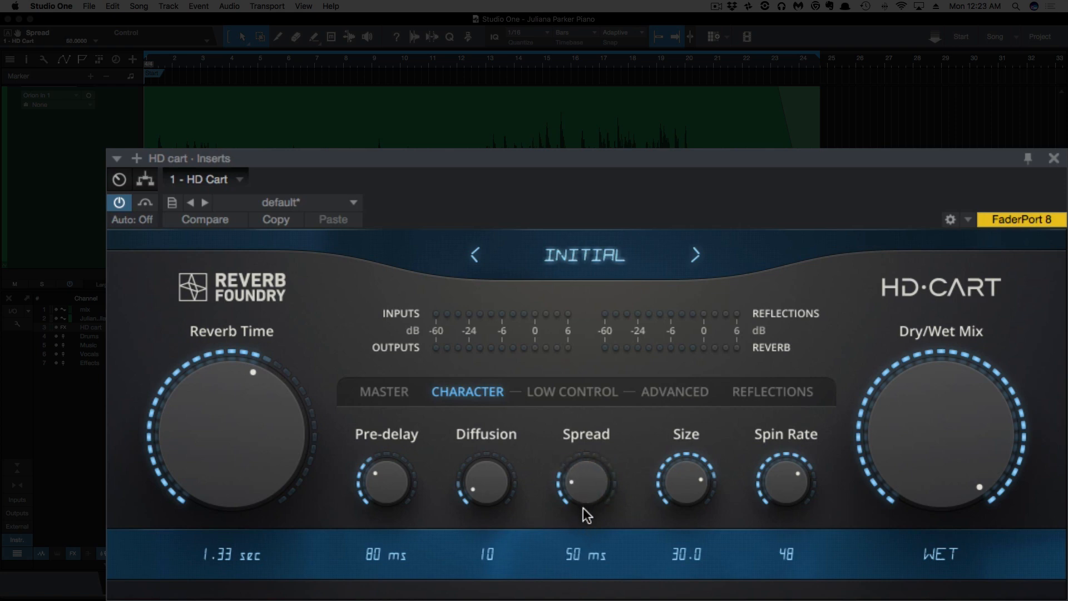
Set Front/Rear to FRONT and switch Recirculation to ENHANCED in the Advanced parameters
{"action": "left_click", "coordinate": [658, 393]}
{"action": "left_click_drag", "start_coordinate": [683, 471], "coordinate": [662, 528]}
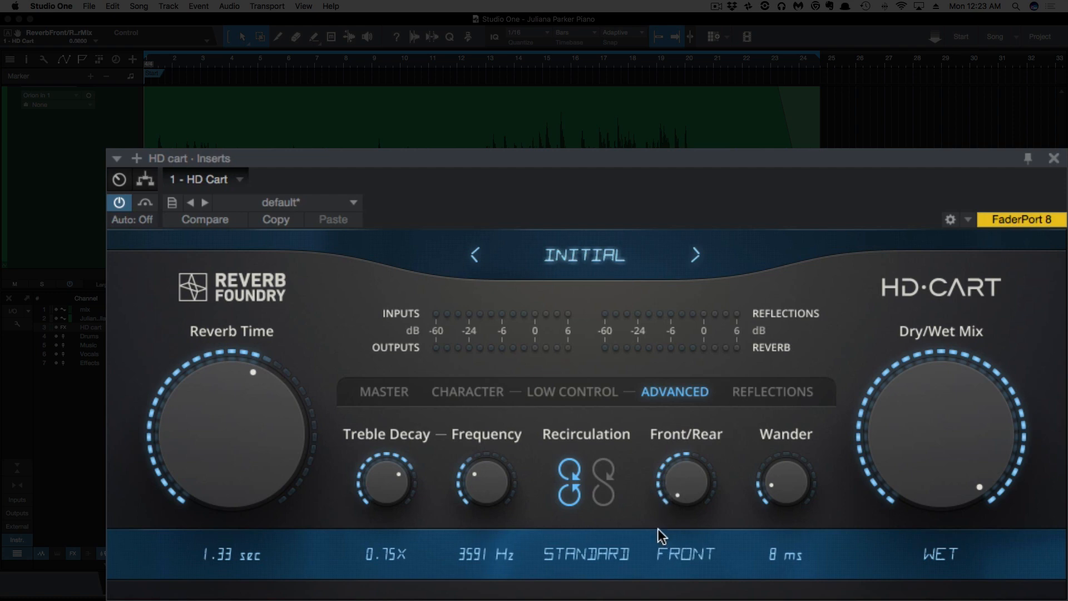
{"action": "left_click", "coordinate": [601, 482]}
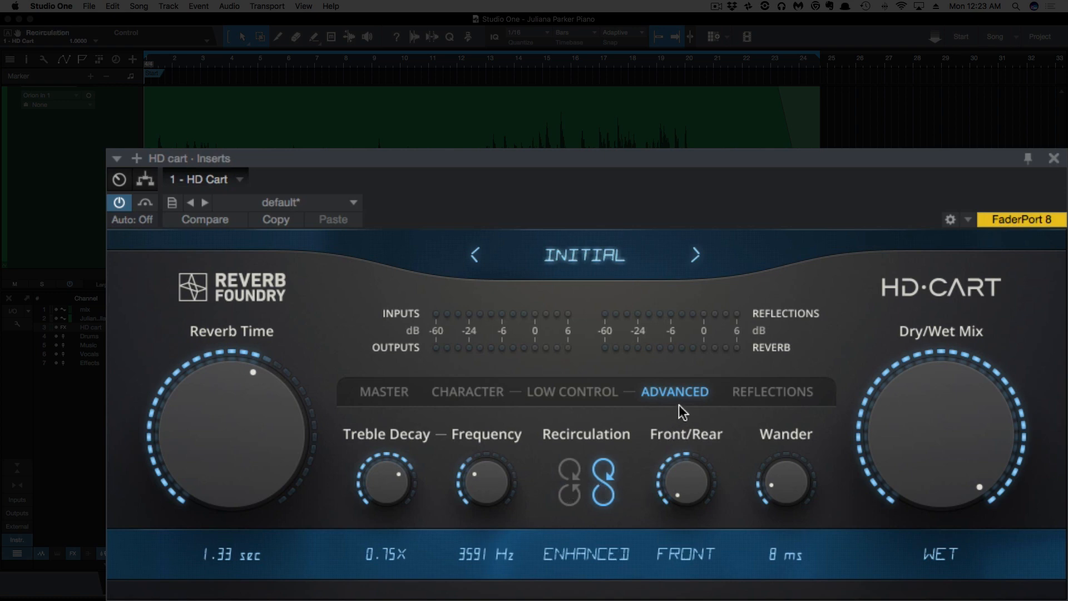
Play the piano recording while alternating Front/Rear between REAR and FRONT, ending on REAR
{"action": "key", "text": "space"}
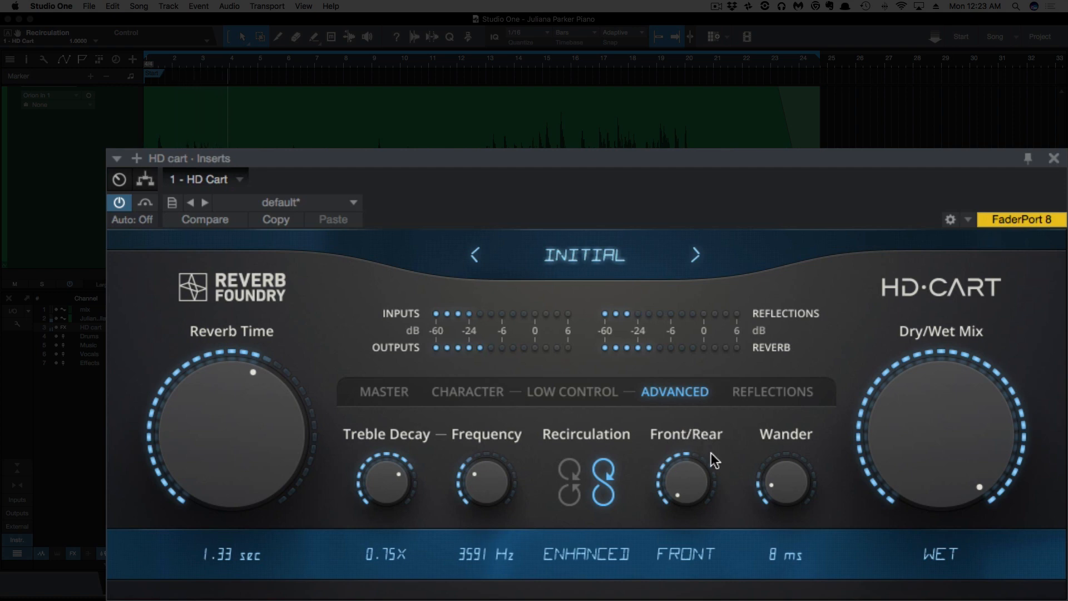
{"action": "left_click", "coordinate": [676, 483]}
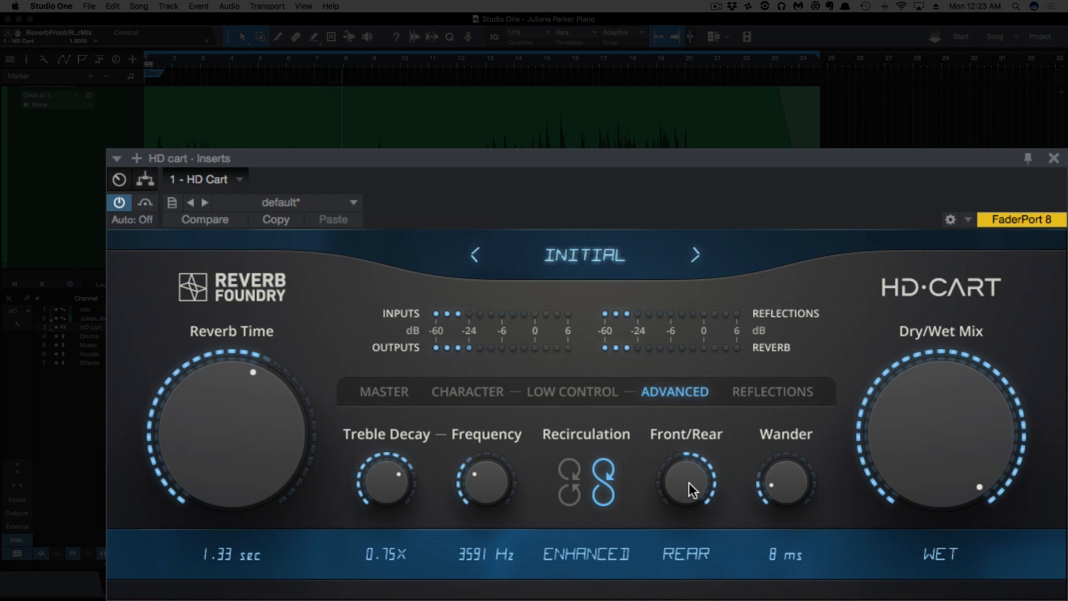
{"action": "mouse_move", "coordinate": [691, 477]}
{"action": "left_mouse_down"}
{"action": "mouse_move", "coordinate": [698, 484]}
{"action": "mouse_move", "coordinate": [703, 470]}
{"action": "left_mouse_up"}
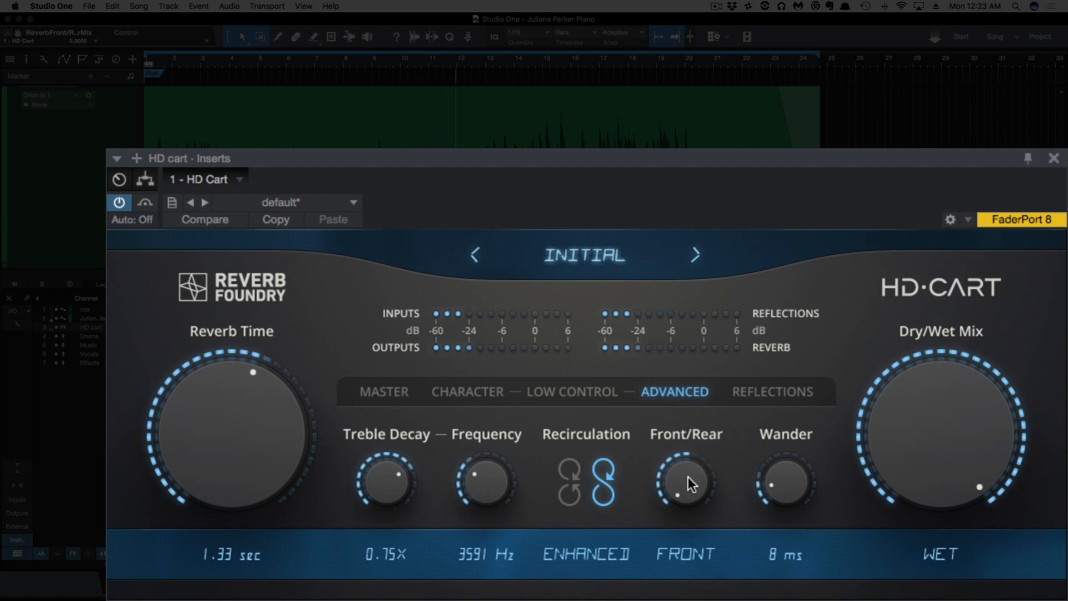
{"action": "left_click_drag", "start_coordinate": [685, 482], "coordinate": [638, 151]}
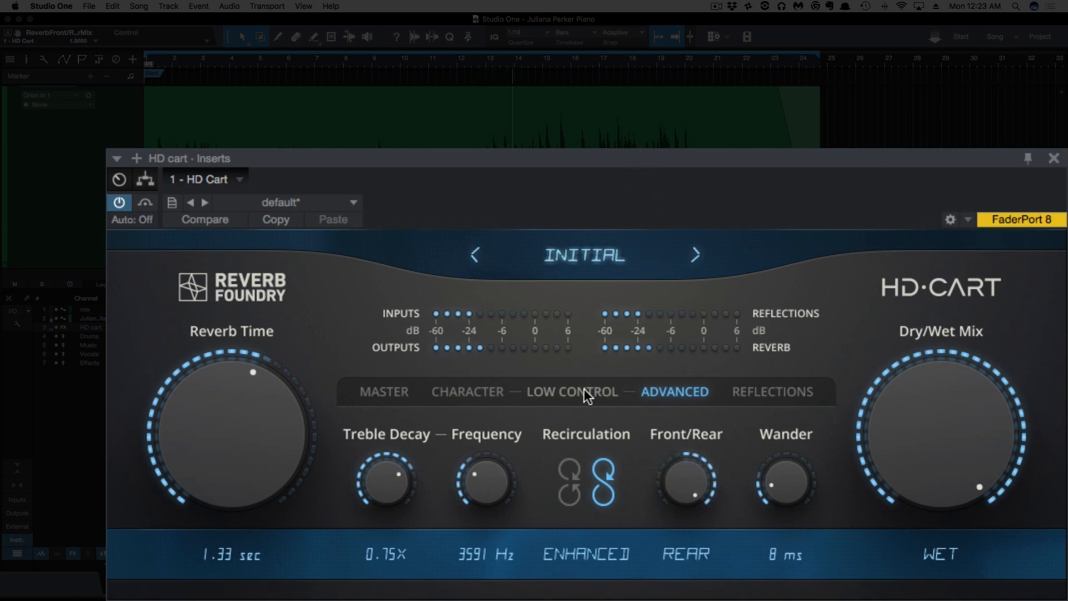
{"action": "double_click", "coordinate": [692, 486]}
During playback, raise the Character Spread to 180 ms and bring it down to 96 ms
{"action": "left_click", "coordinate": [486, 395]}
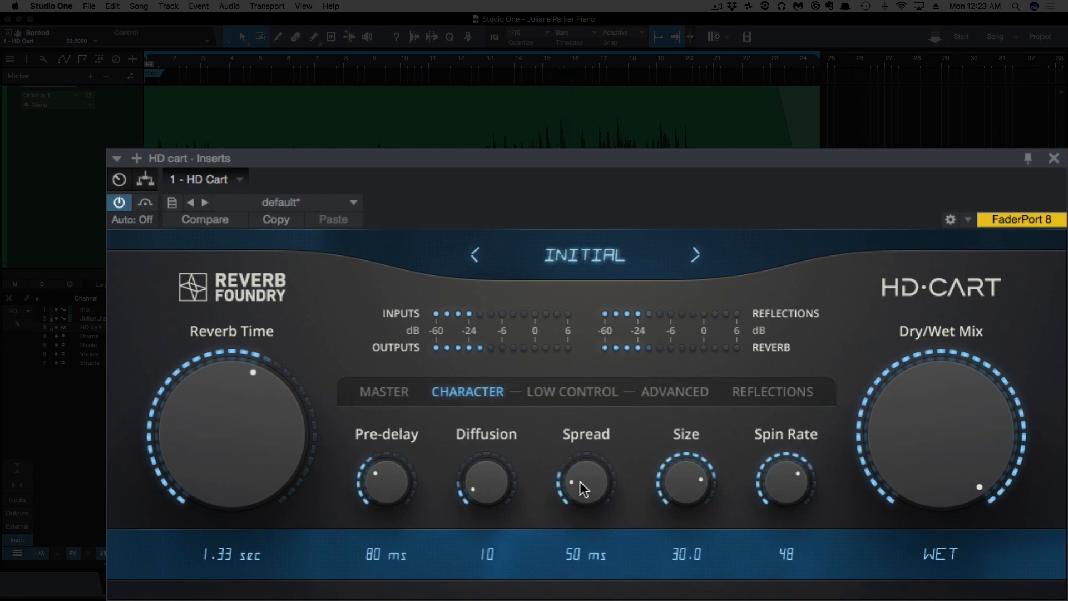
{"action": "left_click_drag", "start_coordinate": [580, 482], "coordinate": [596, 373]}
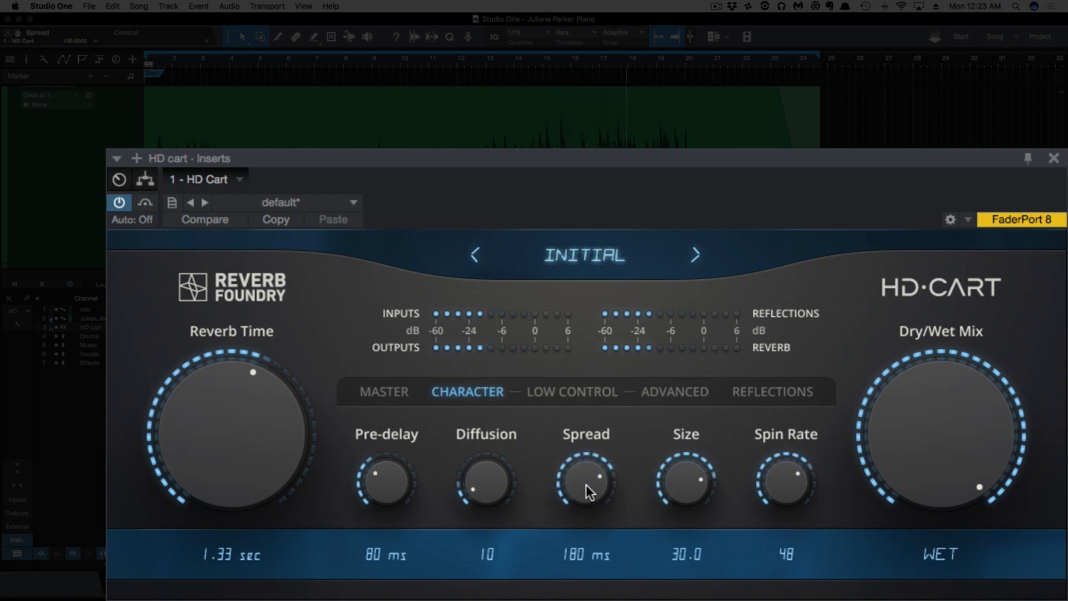
{"action": "left_click_drag", "start_coordinate": [587, 485], "coordinate": [586, 473]}
{"action": "left_click_drag", "start_coordinate": [587, 472], "coordinate": [585, 573]}
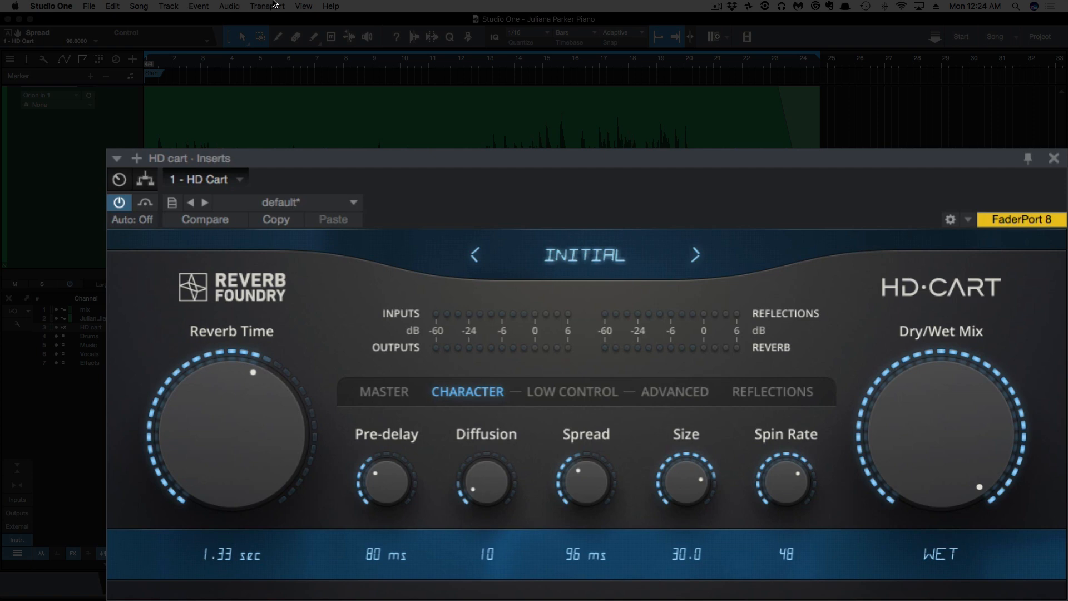
Open the Performance Monitor with its devices shown and move the HD Cart window below the device list
{"action": "left_click", "coordinate": [302, 6]}
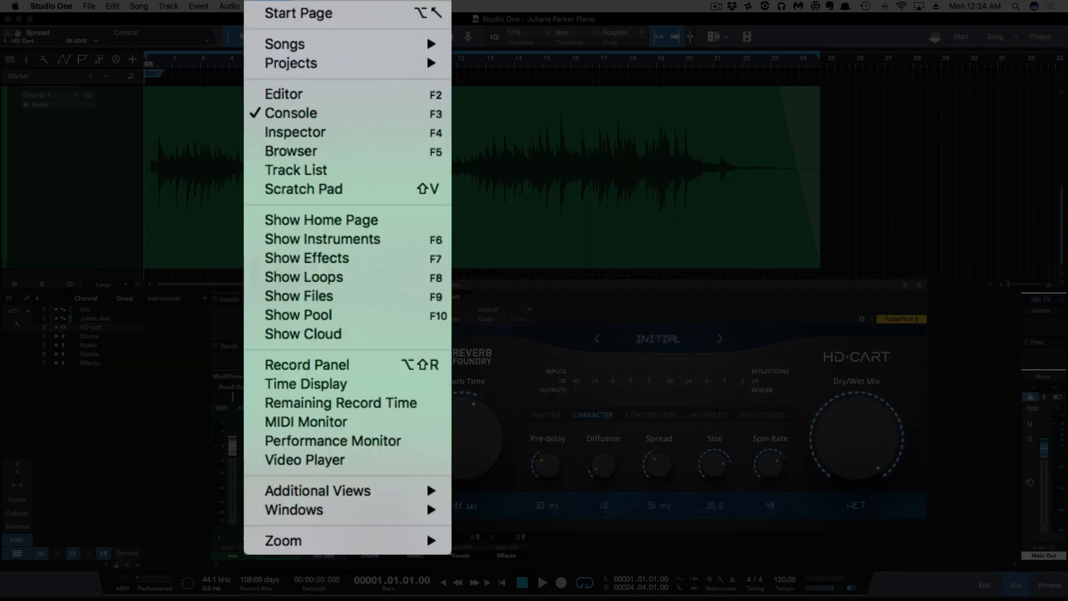
{"action": "left_click", "coordinate": [356, 442]}
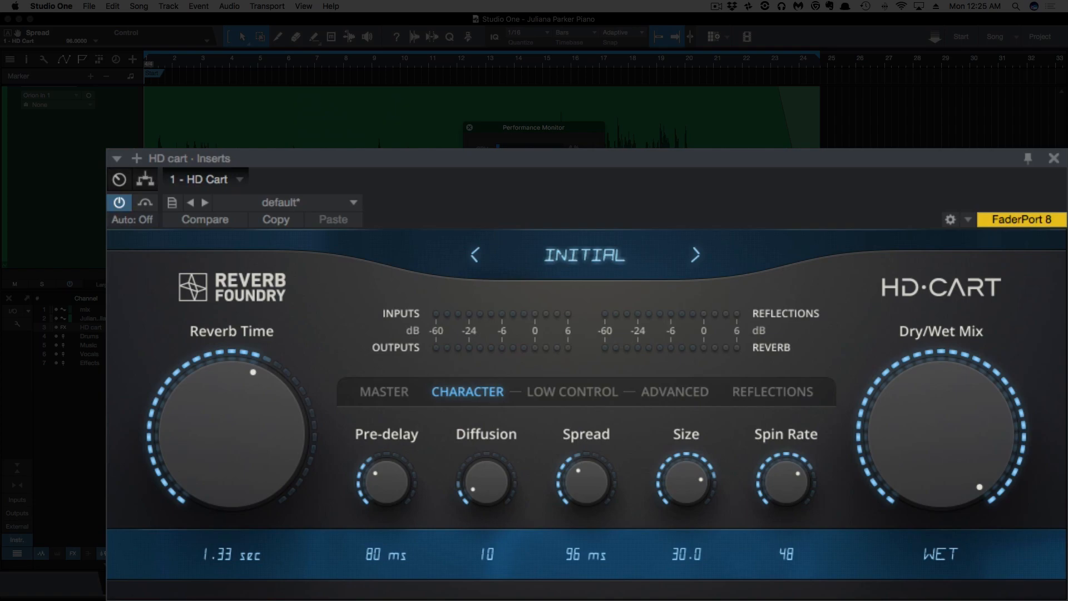
{"action": "left_click", "coordinate": [474, 256]}
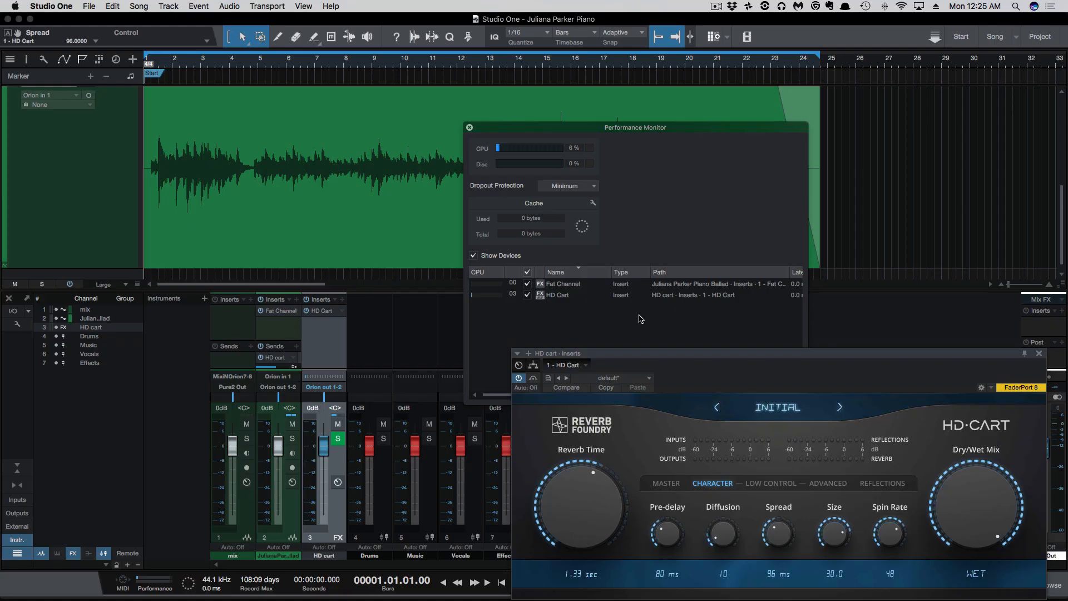
{"action": "left_click_drag", "start_coordinate": [663, 357], "coordinate": [622, 339]}
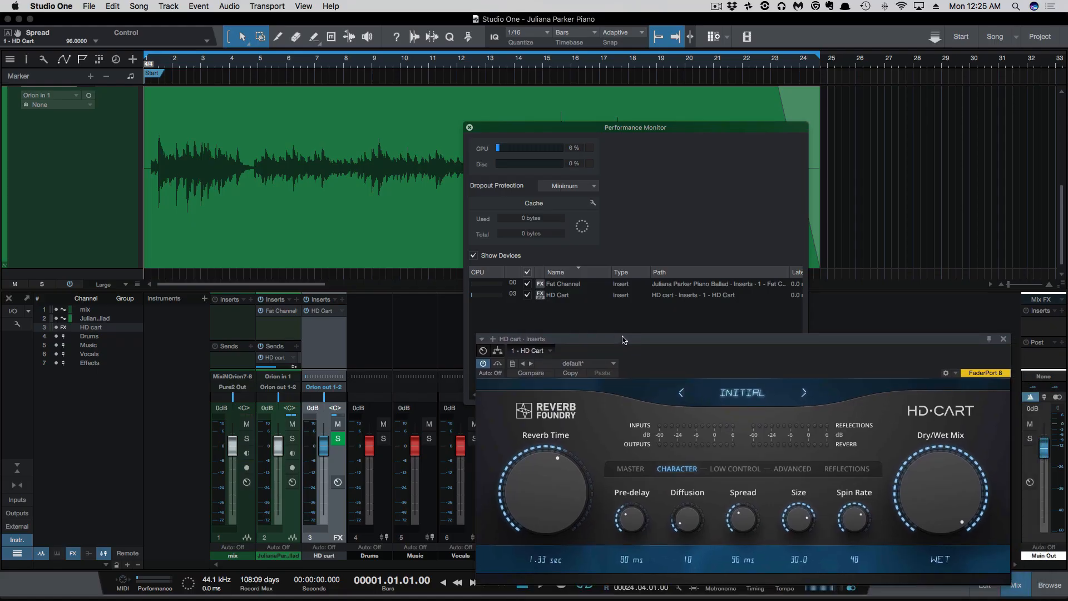